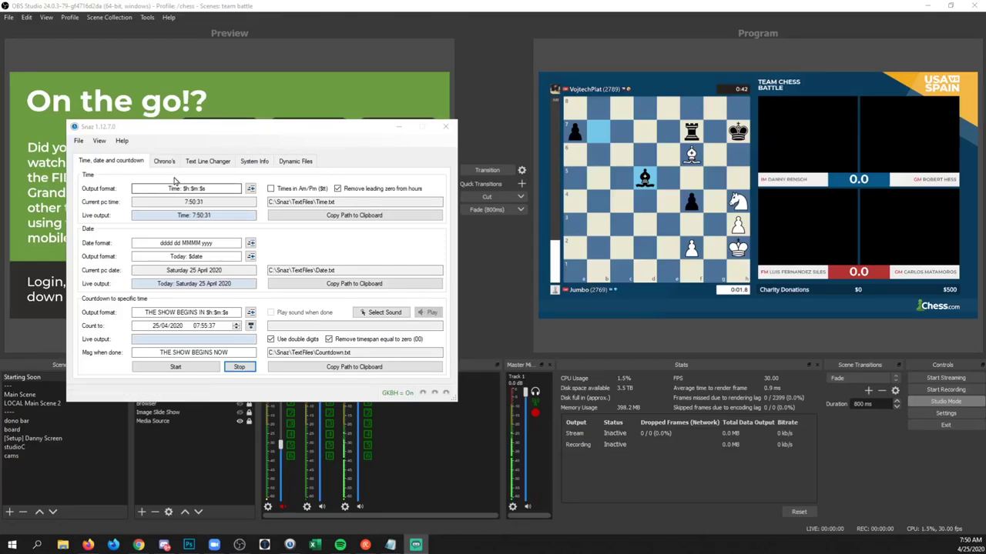
Move the Snaz window slightly and look over the Chrono timer settings before returning to the time, date and countdown settings.
click(176, 133)
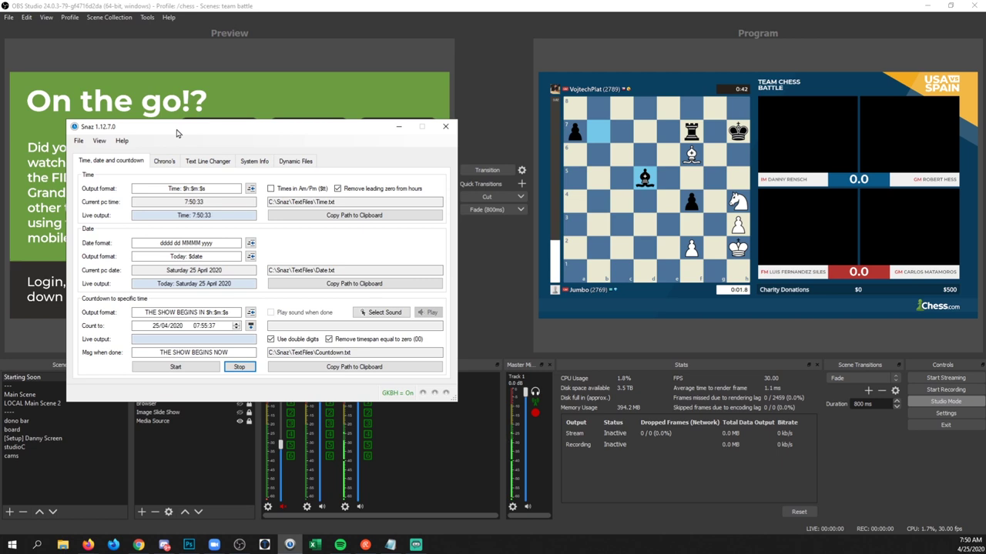
drag(176, 133, 182, 141)
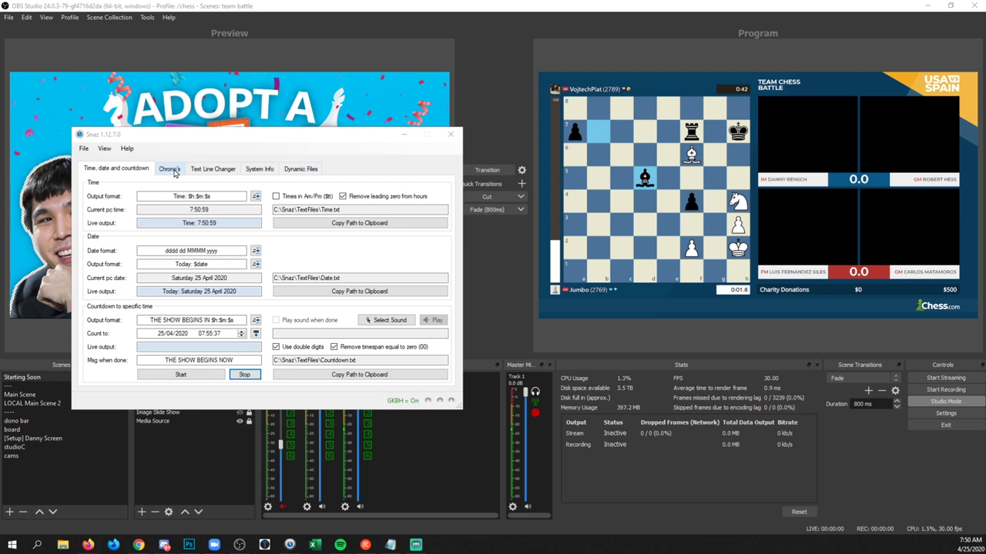
click(171, 171)
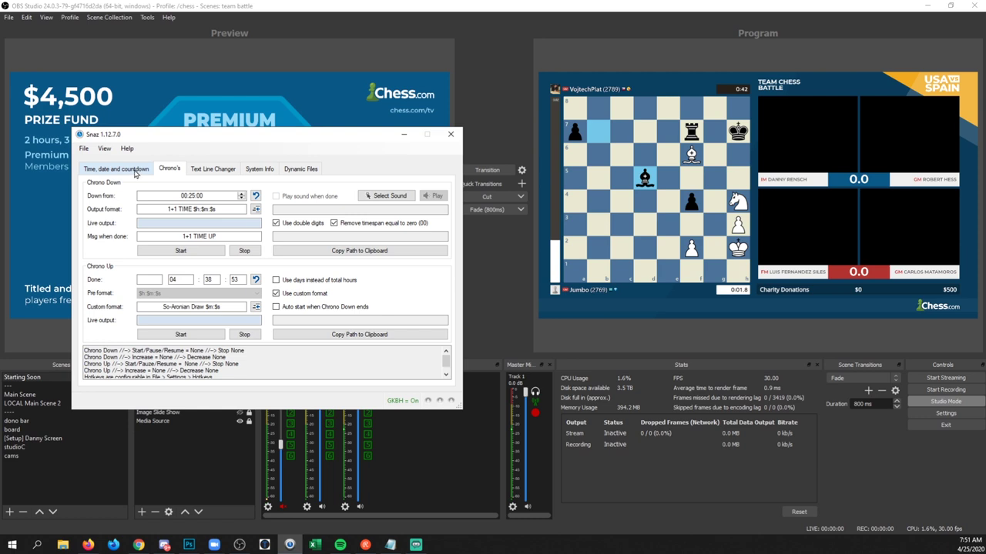
click(134, 170)
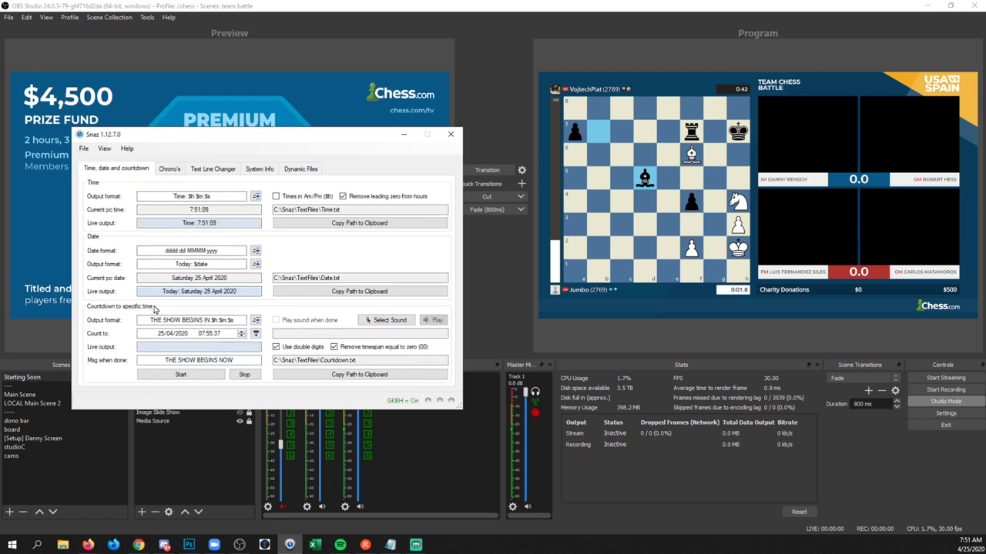
Examine the specific-time countdown's output format, including its text and time variables, and the message for when it is done.
mouse_move(235, 321)
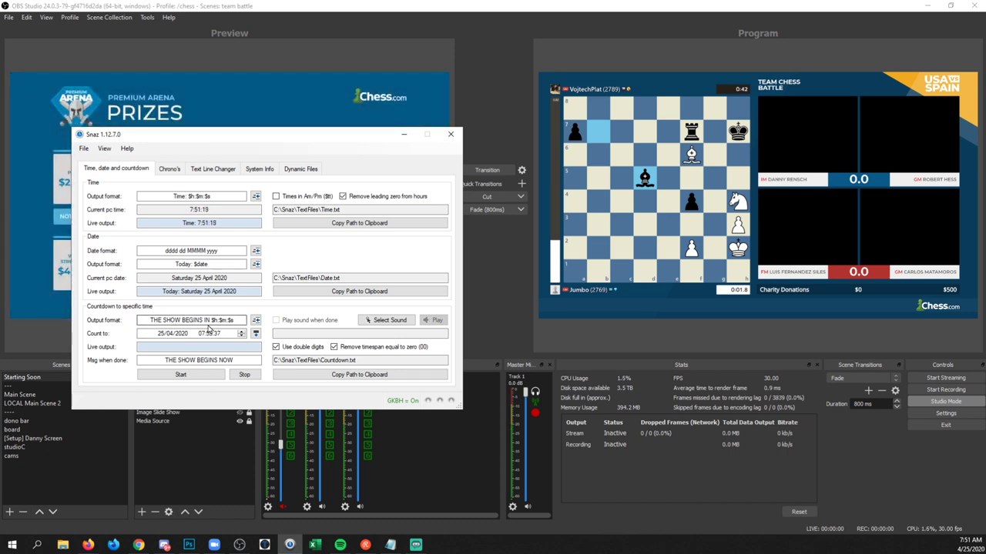
drag(211, 320, 245, 320)
drag(210, 320, 141, 322)
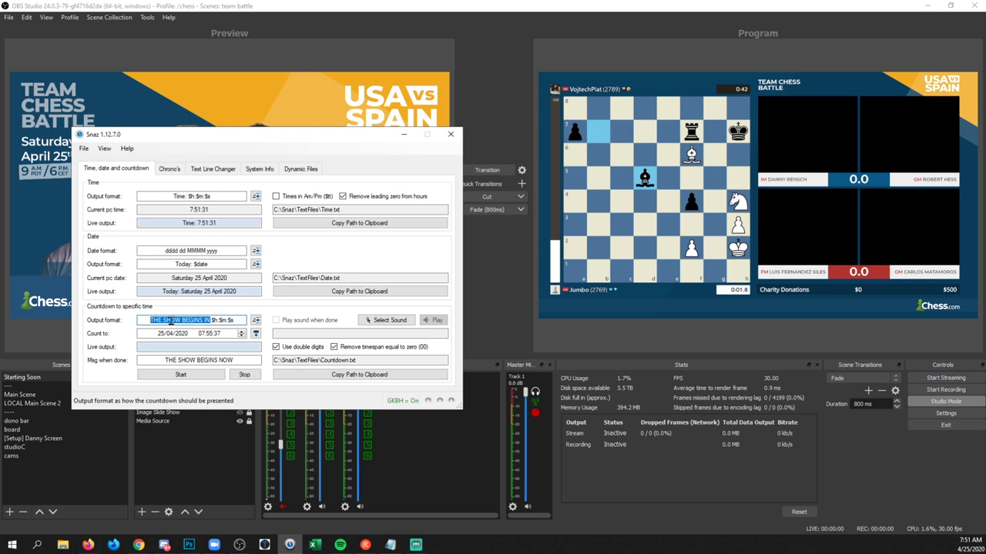
mouse_move(192, 324)
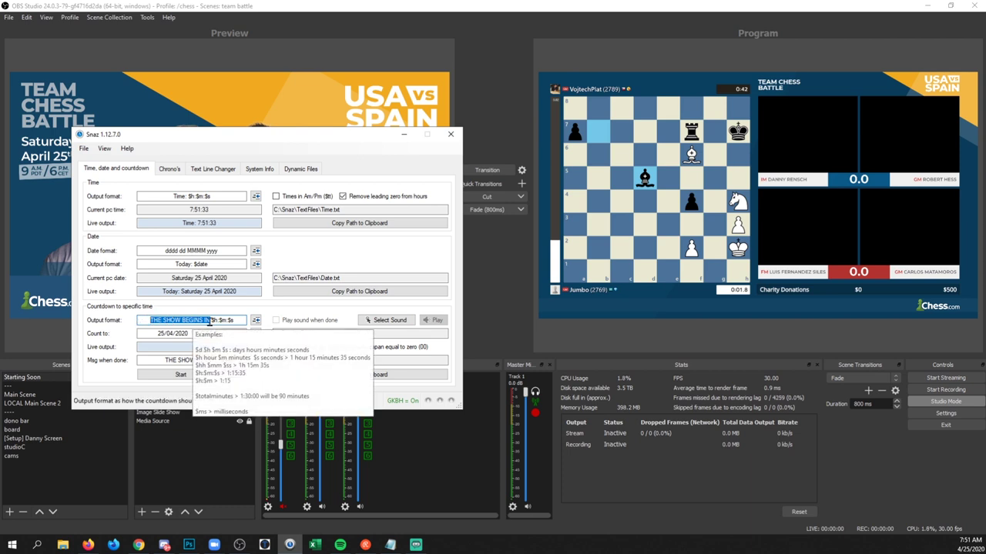
drag(211, 321, 237, 322)
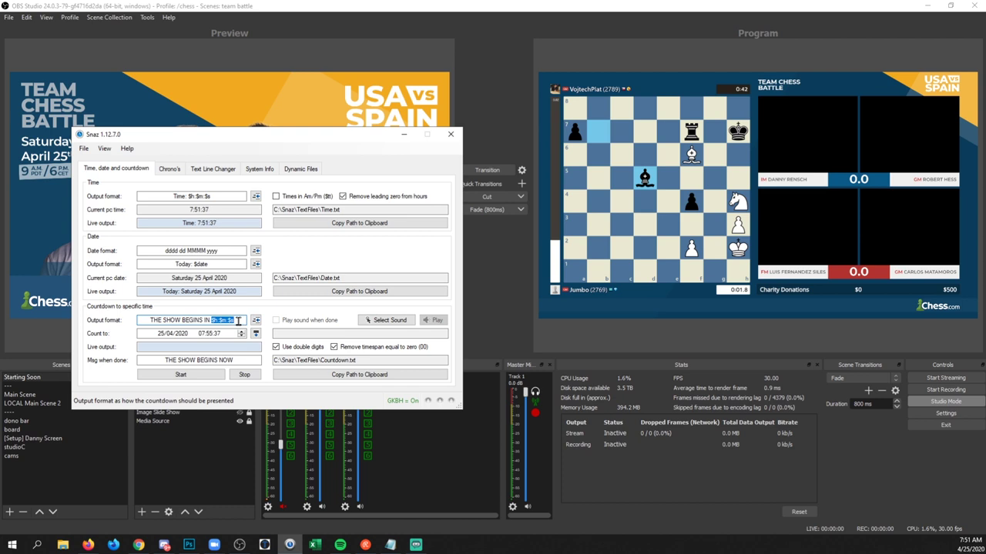
click(164, 360)
drag(163, 360, 248, 360)
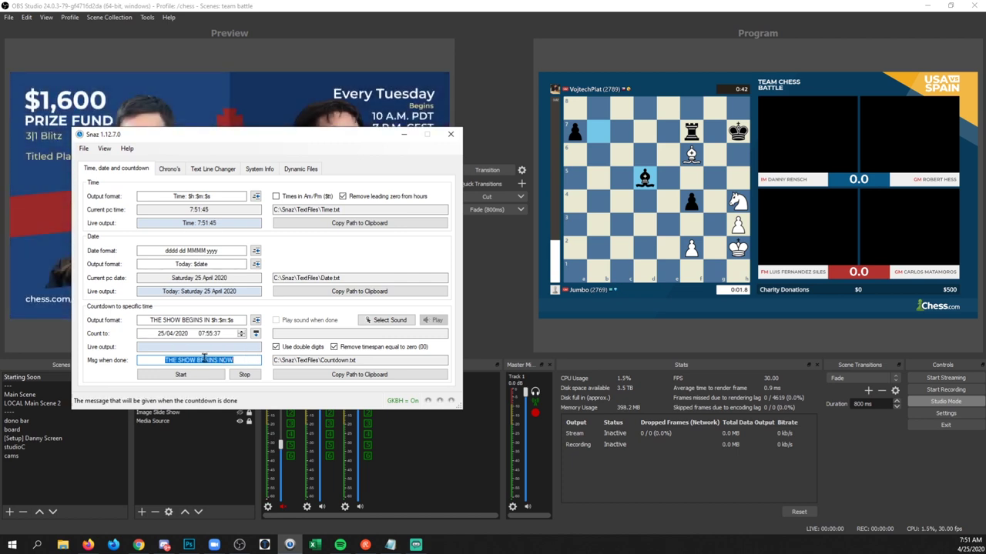
click(246, 359)
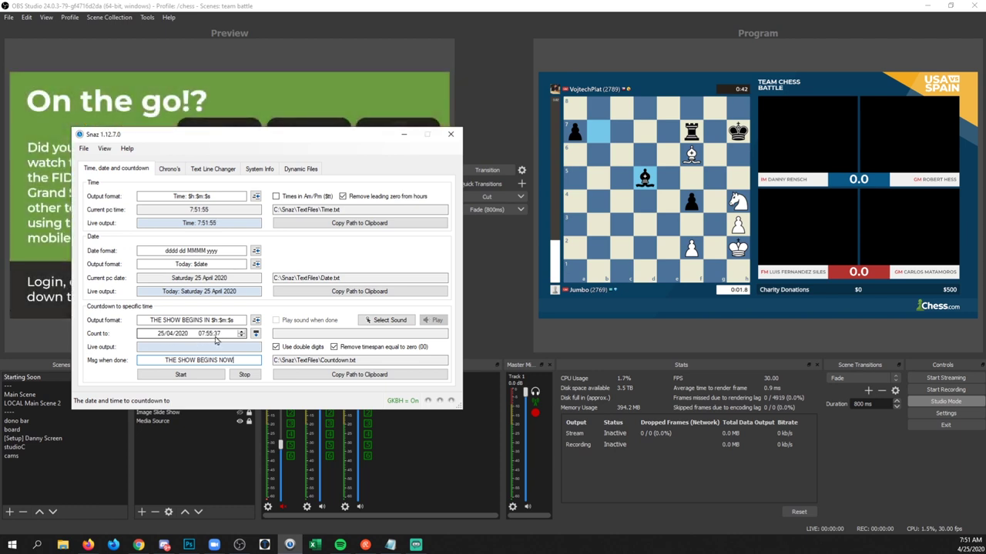
Reset the countdown target to the current system date and time, set its hour and minutes to 08:30, and start the countdown.
click(257, 339)
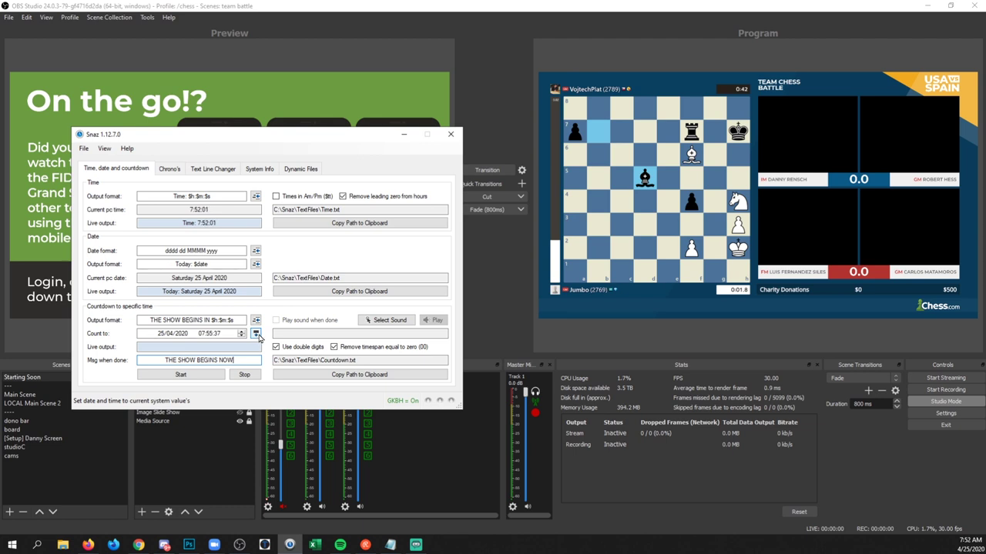
click(258, 339)
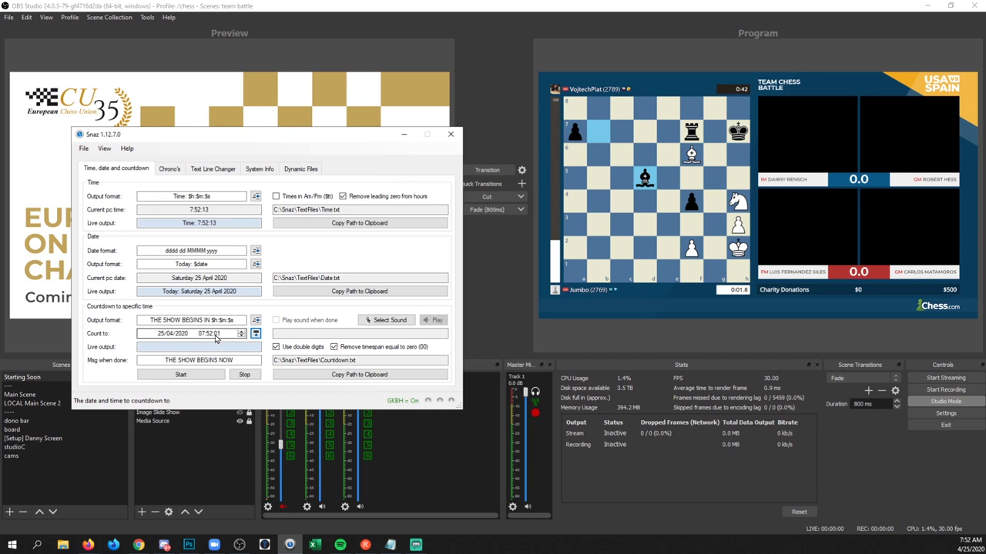
click(208, 337)
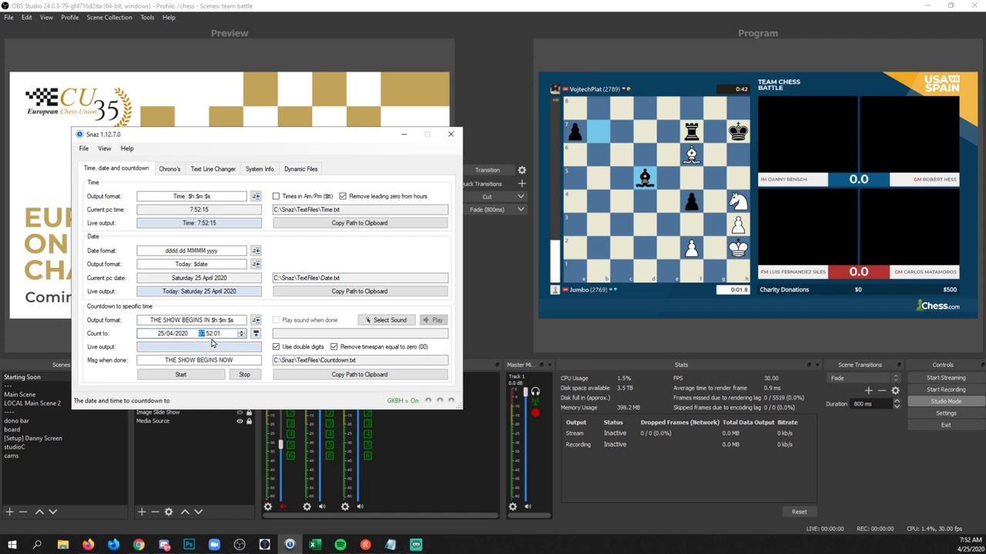
text(8)
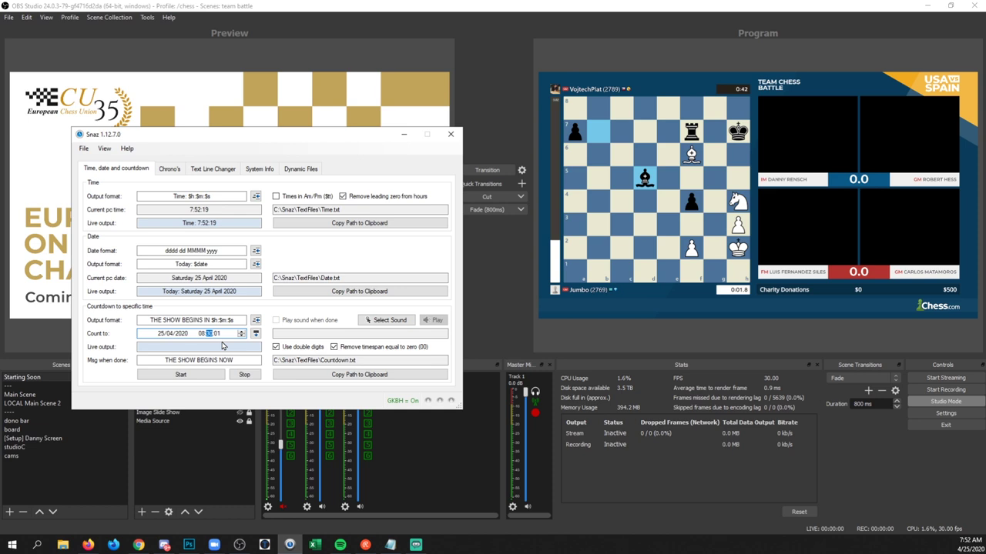
click(197, 376)
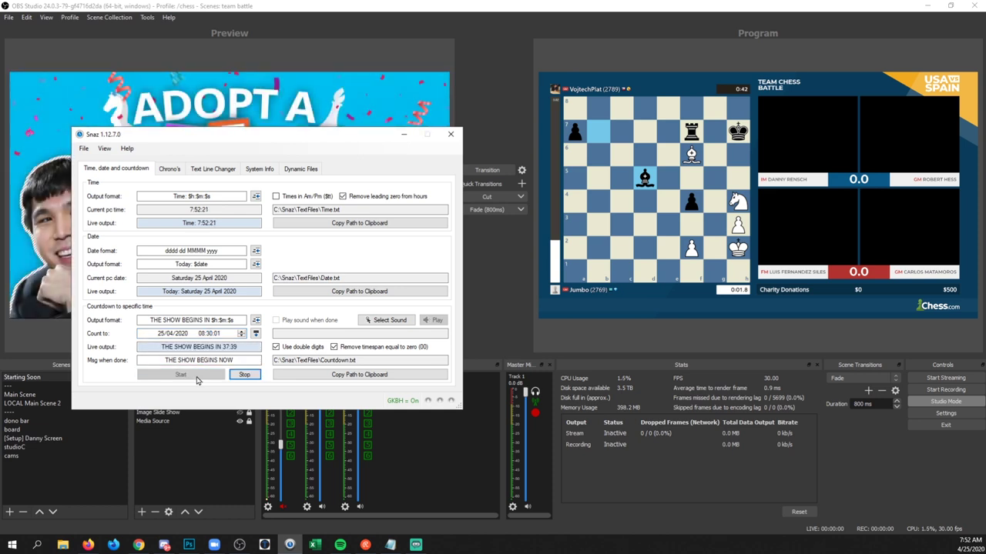
Stop the running countdown and copy the file path of Countdown.txt to the clipboard.
click(241, 347)
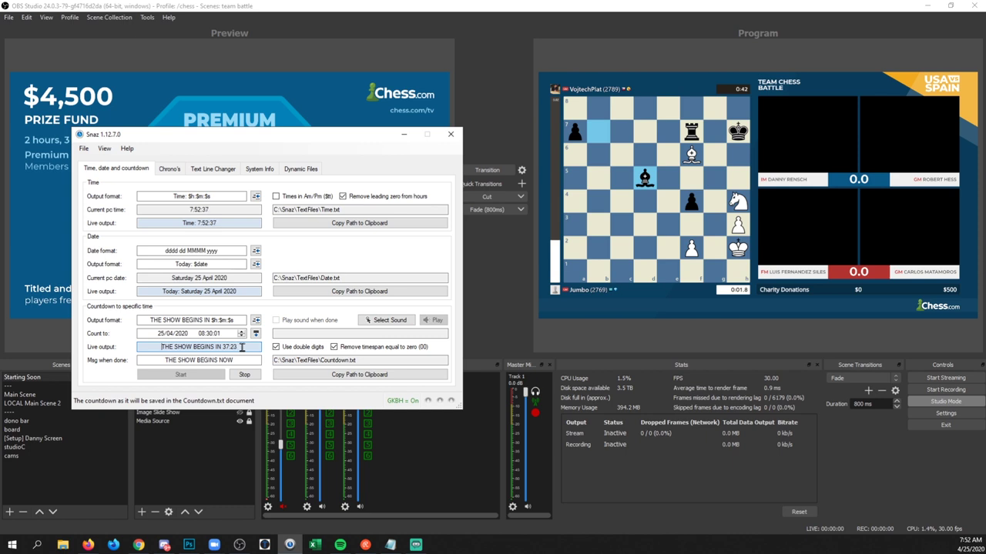
click(245, 375)
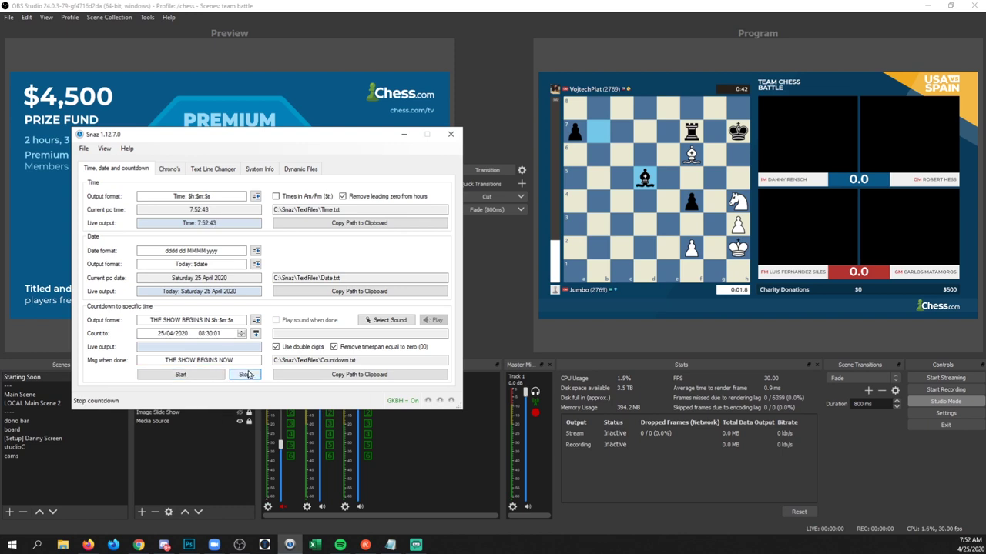
drag(356, 360, 257, 360)
key(ctrl+c)
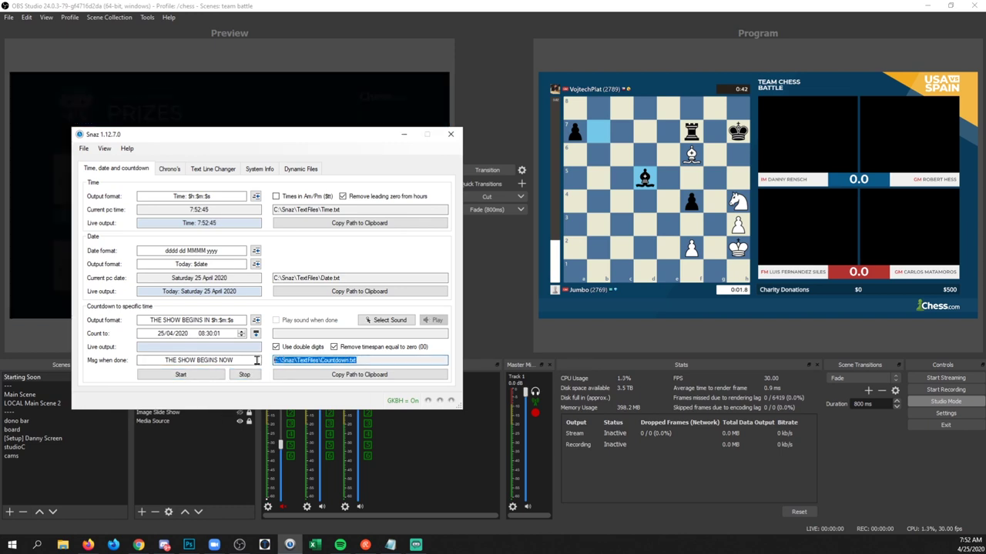
click(389, 375)
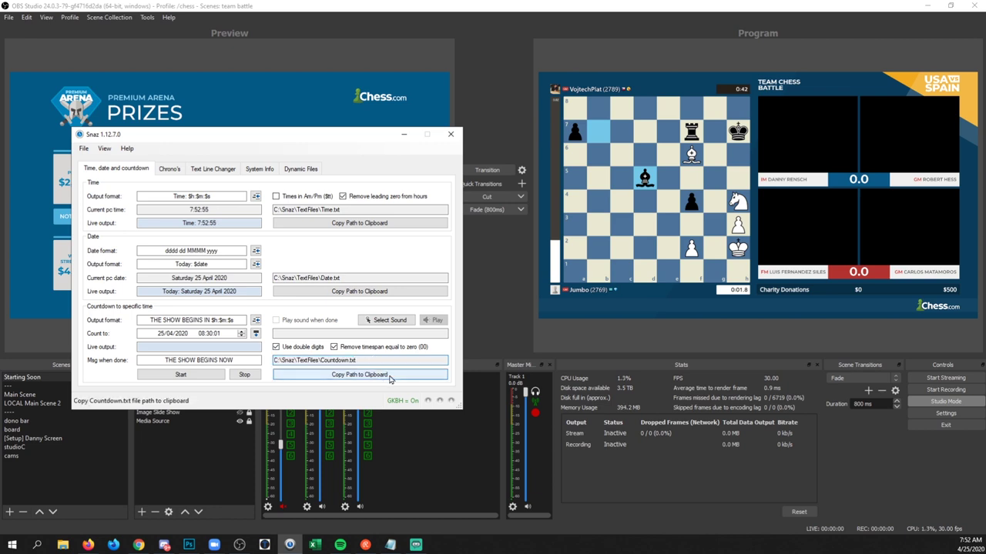
Switch to OBS Studio and add a new Text (GDI+) source named "snaz countdown time" to the Starting Soon scene.
click(479, 335)
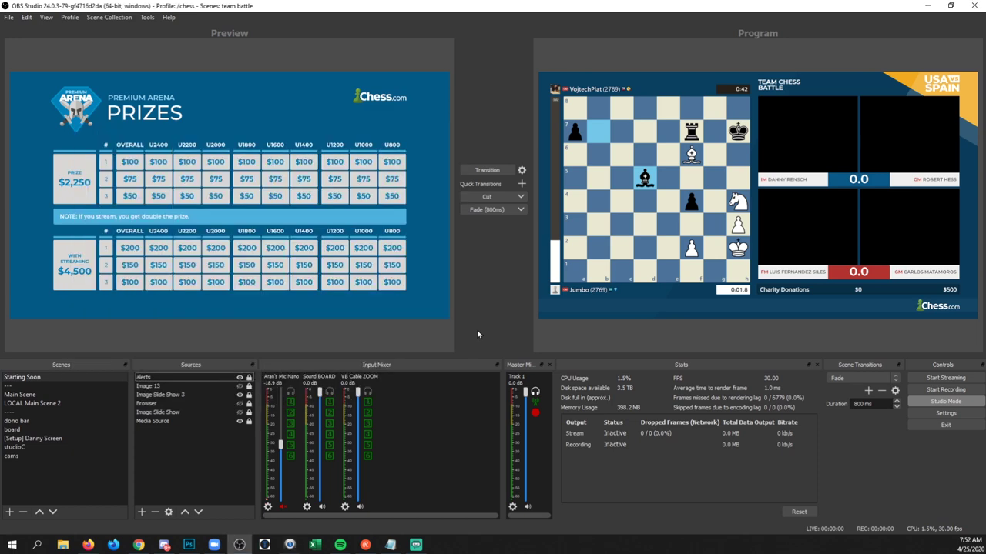
click(142, 511)
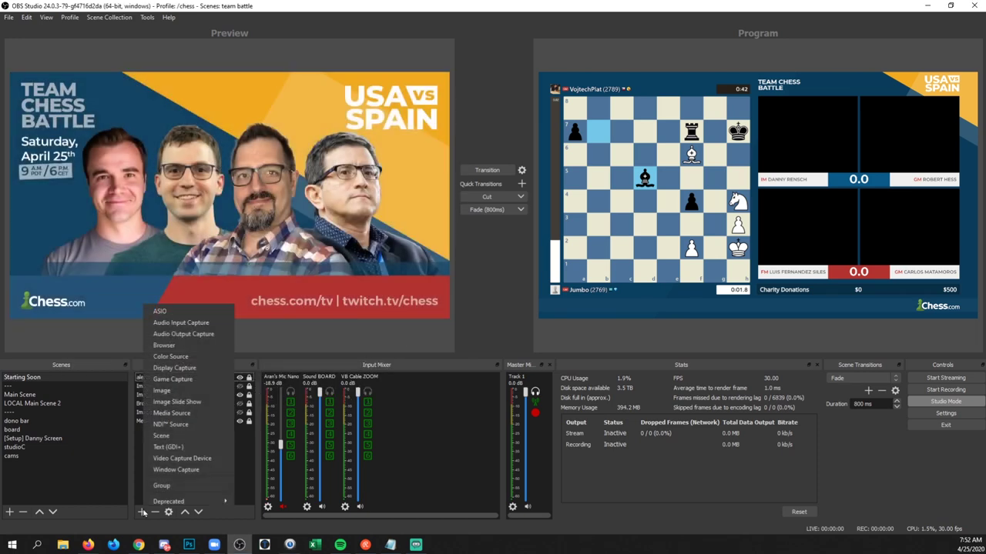
click(188, 448)
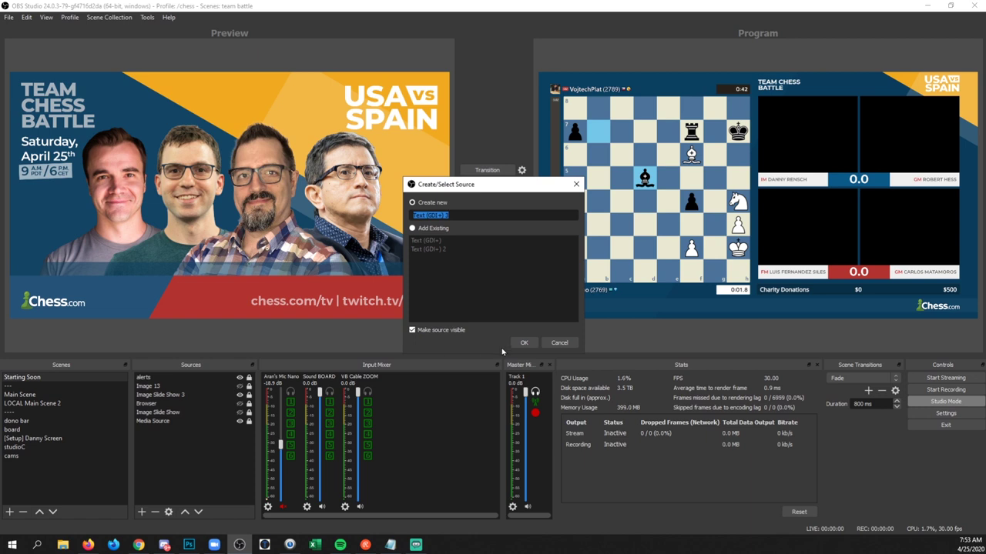
text(snaz)
text(countdown time)
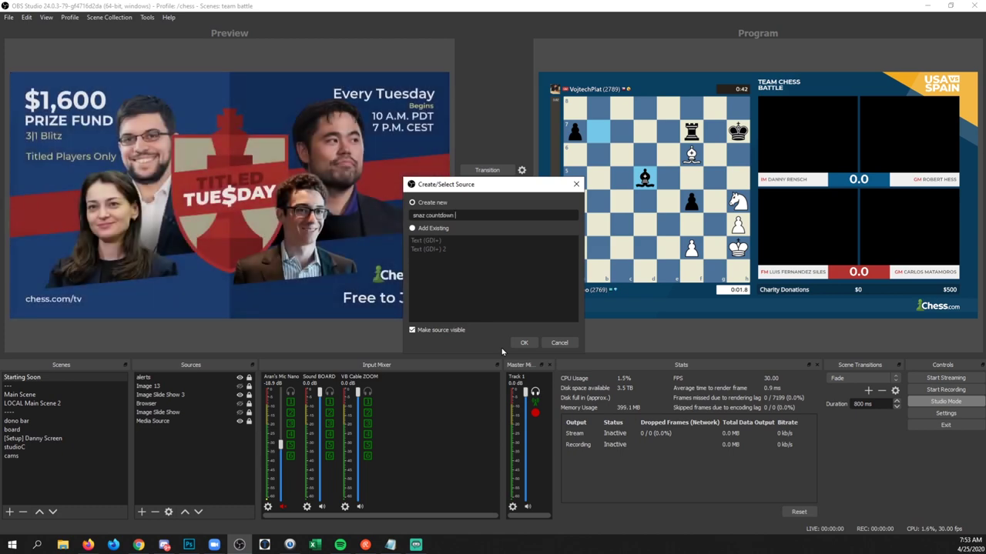
click(522, 342)
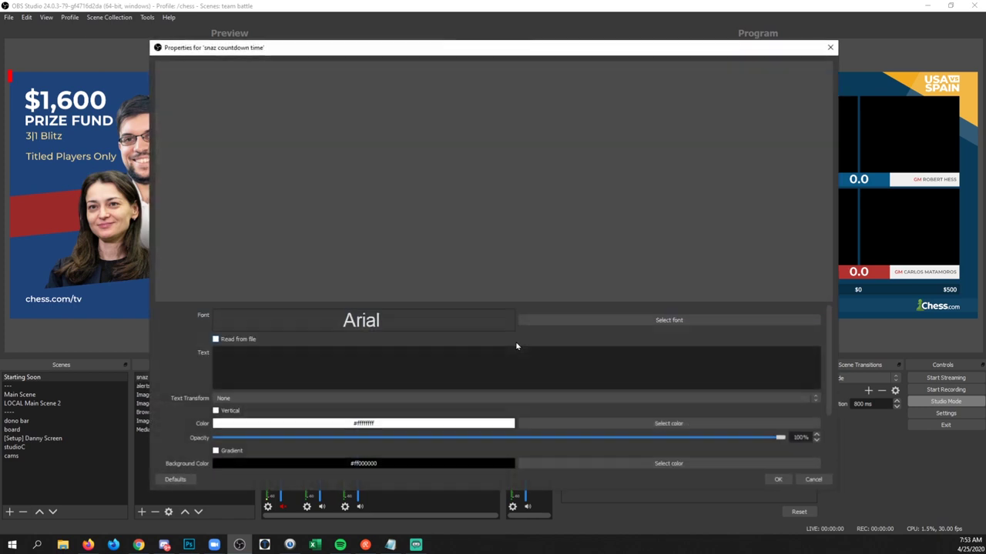
Set the text source's font to Montserrat ExtraBold Regular at size 150.
click(631, 320)
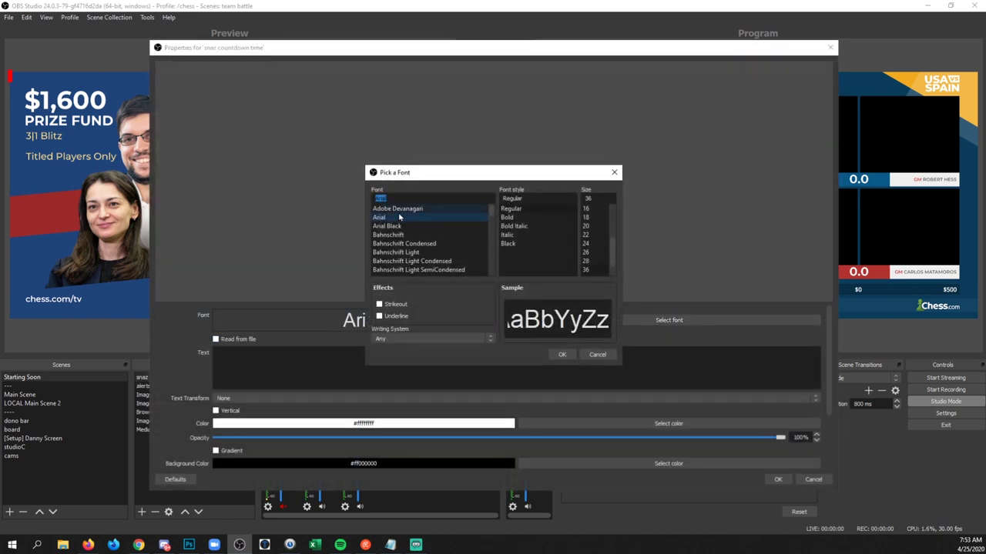
scroll(409, 231, down, 20)
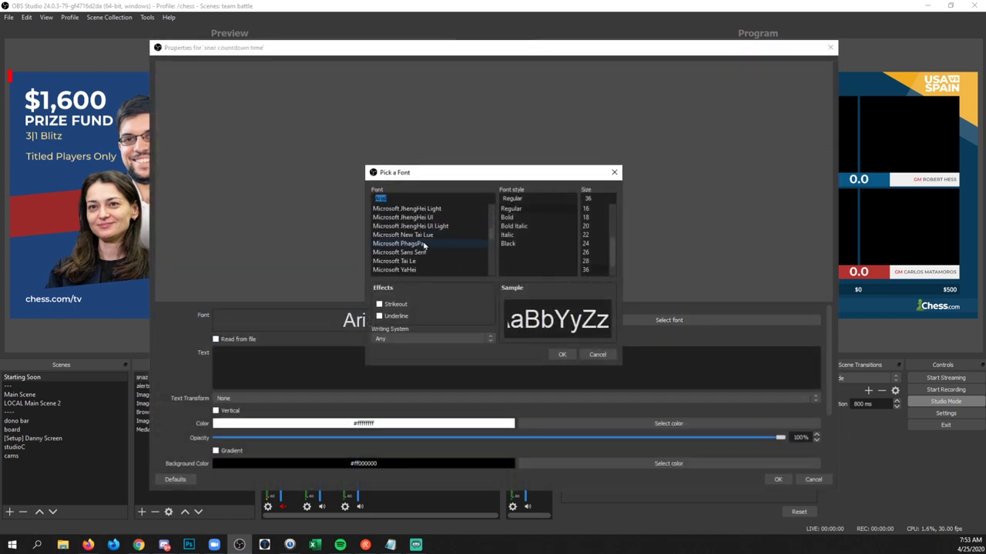
scroll(422, 244, down, 4)
click(428, 218)
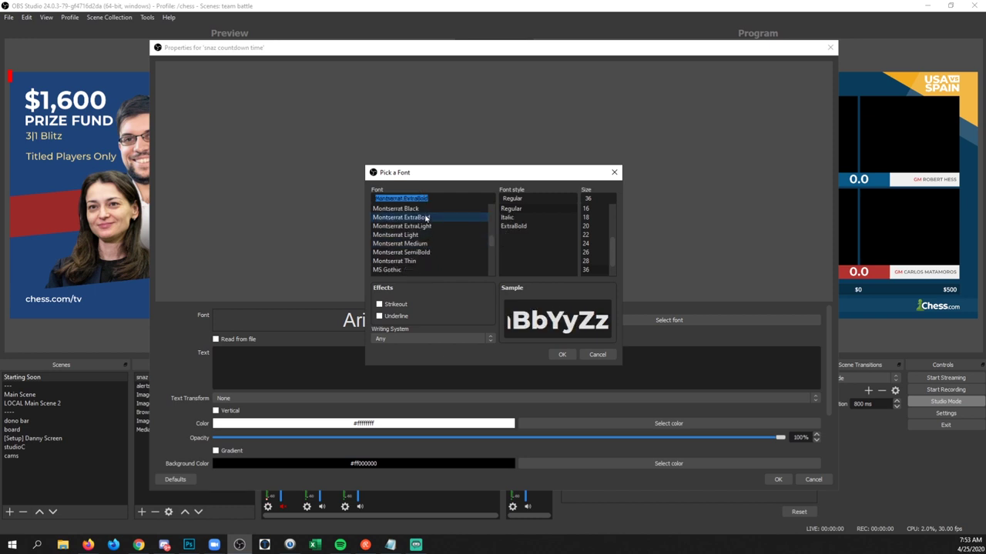
double_click(599, 199)
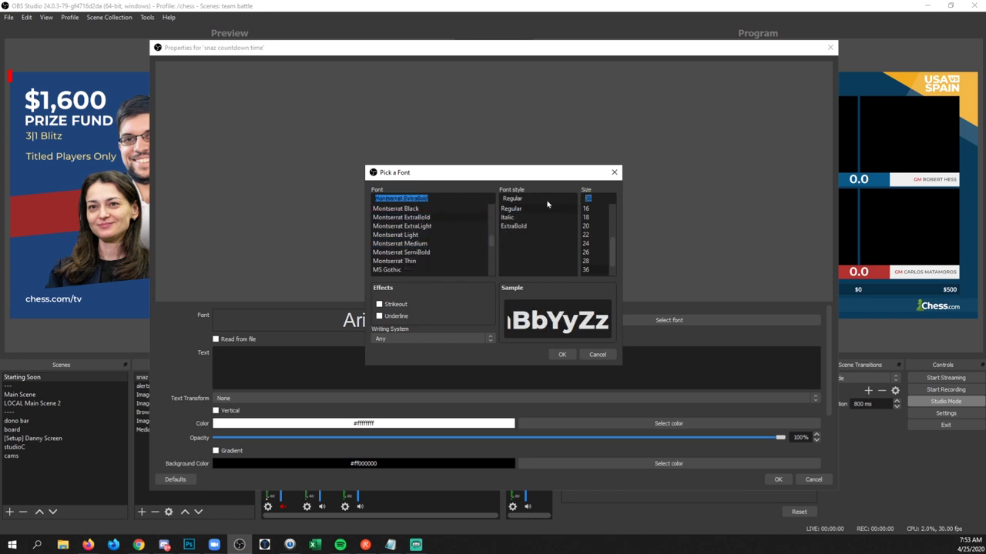
text(150)
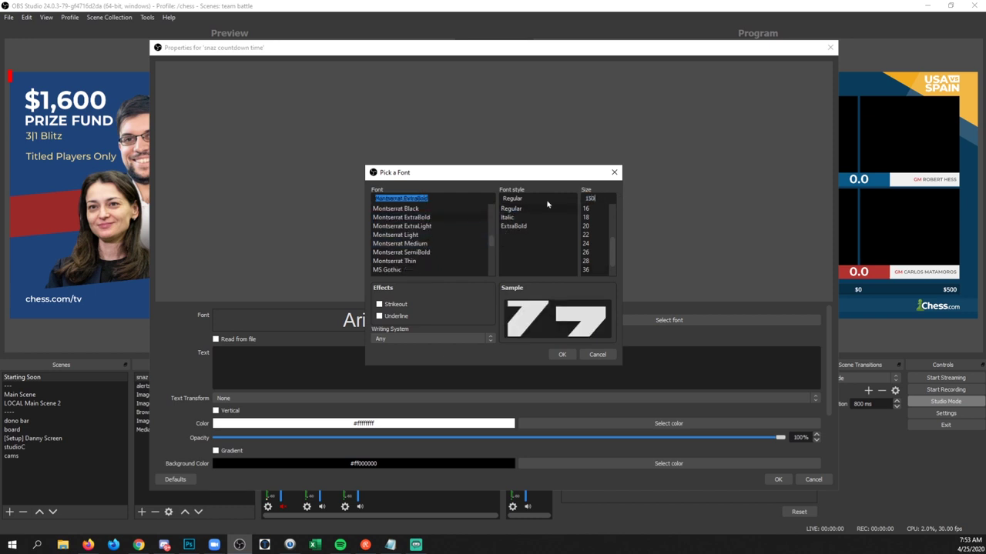
click(561, 355)
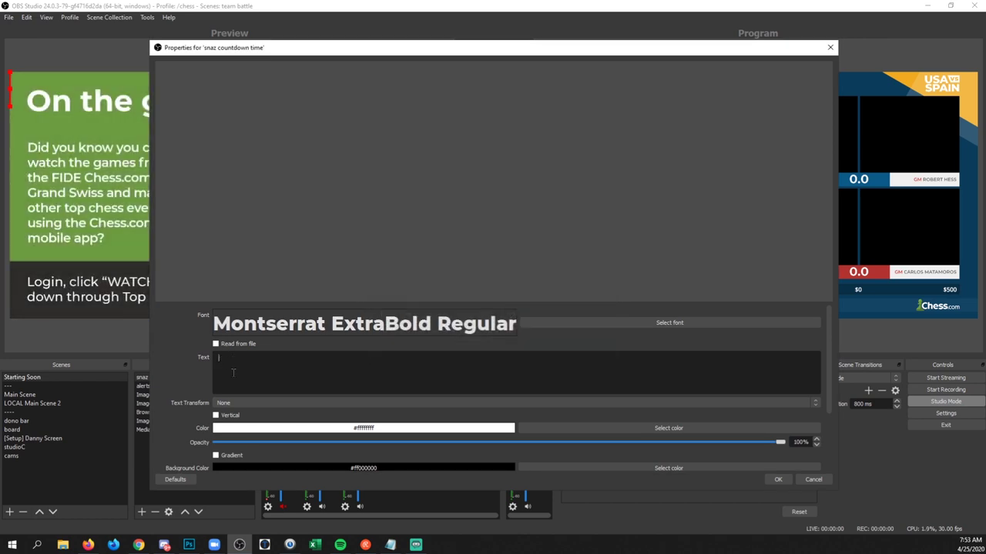
Make the text source read from the file C:\Snaz\TextFiles\Countdown.txt, using the copied path.
click(222, 353)
click(216, 345)
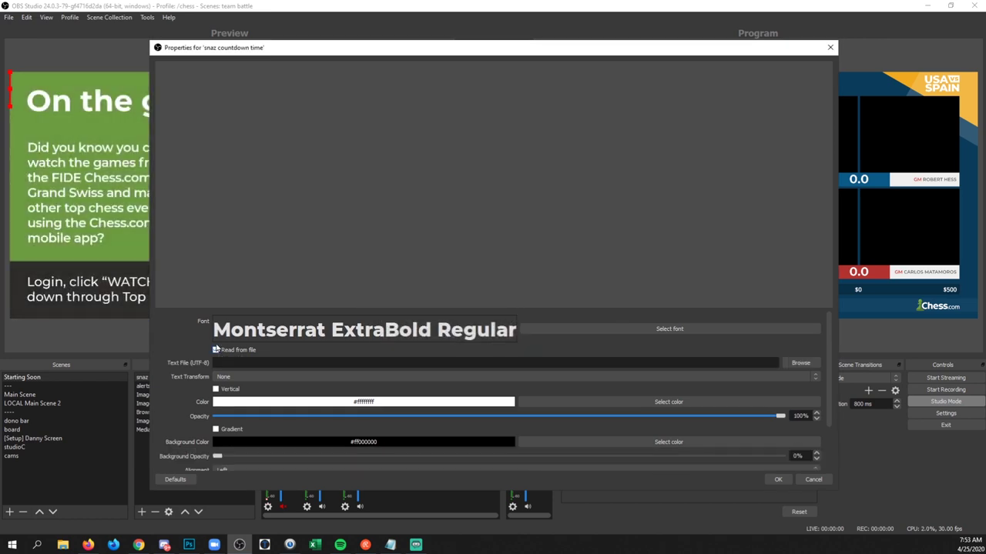
click(797, 363)
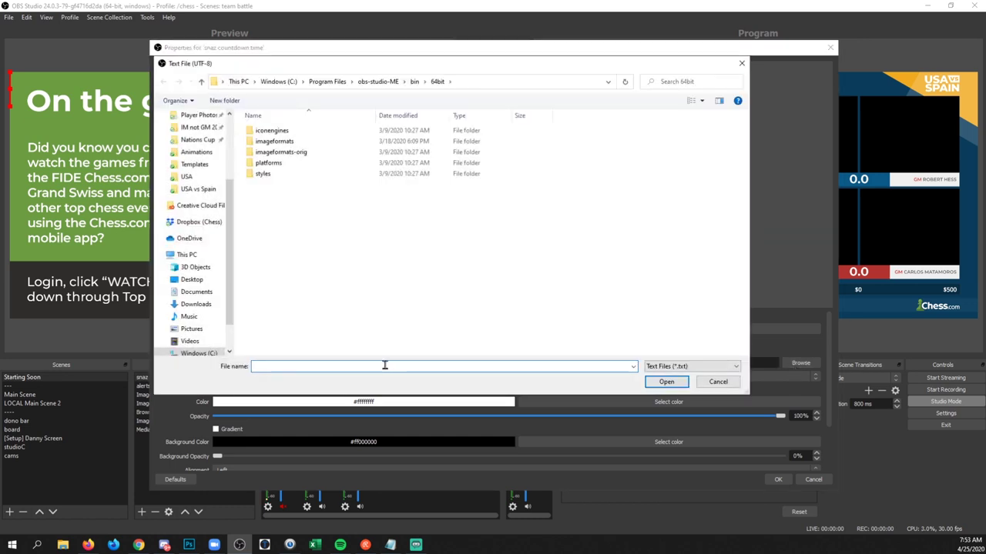
key(ctrl+v)
click(677, 382)
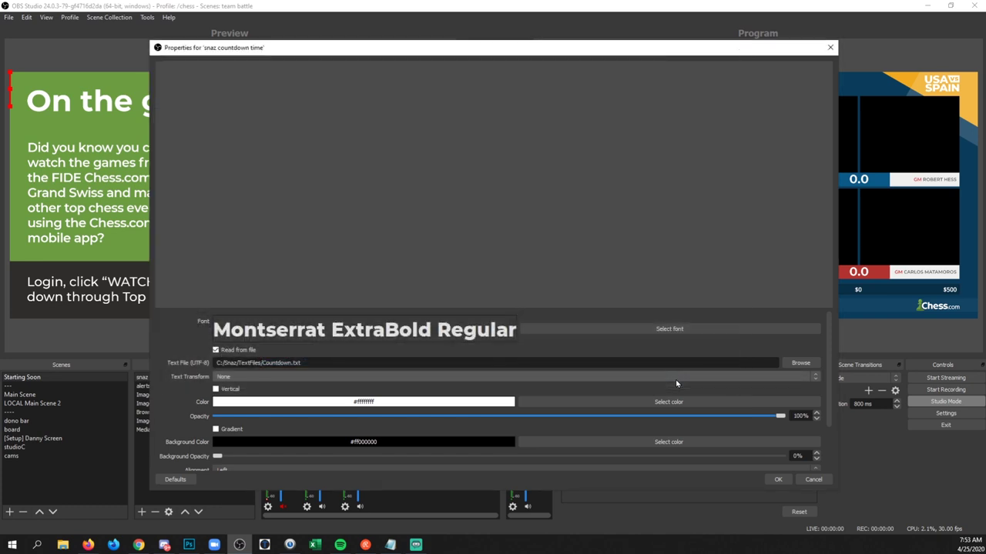
Set the text source's background opacity to 61% and accept its properties.
drag(835, 391, 829, 433)
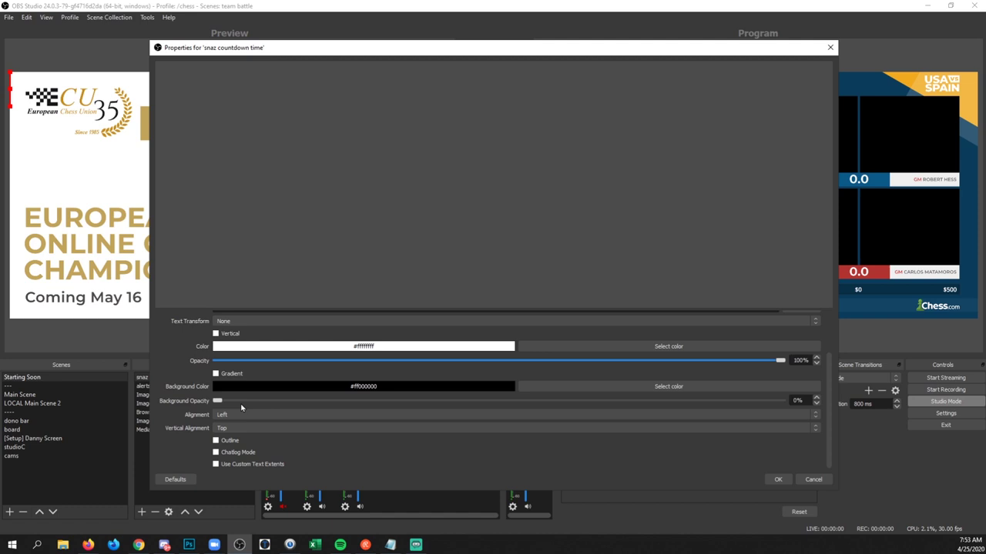
drag(219, 402, 563, 410)
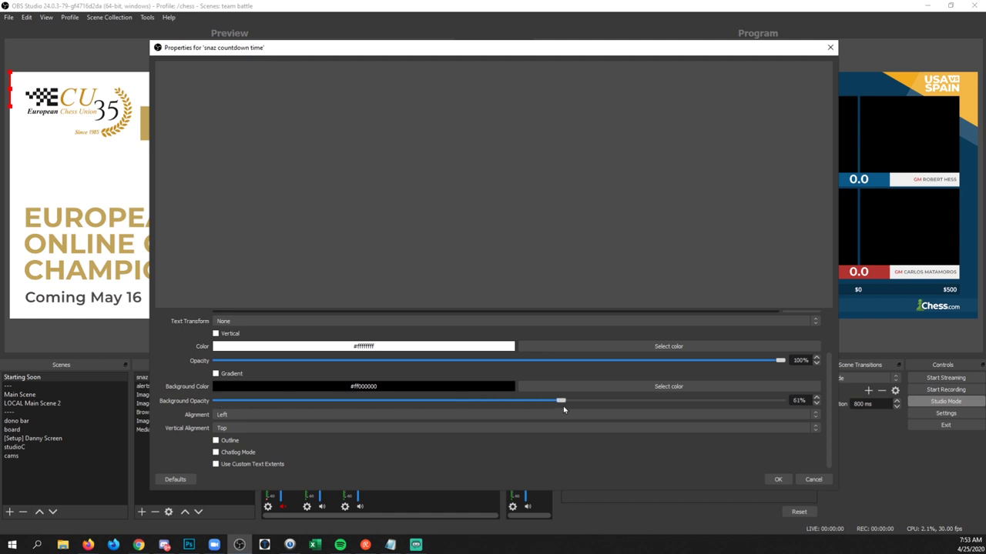
click(777, 479)
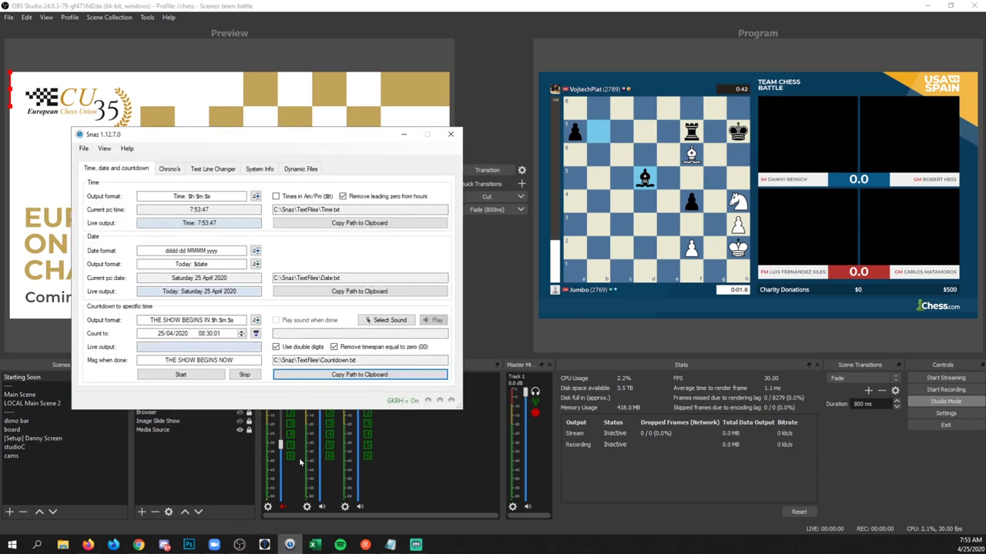
Start the countdown to the specific time in Snaz and return to OBS Studio with the countdown text selected.
click(181, 376)
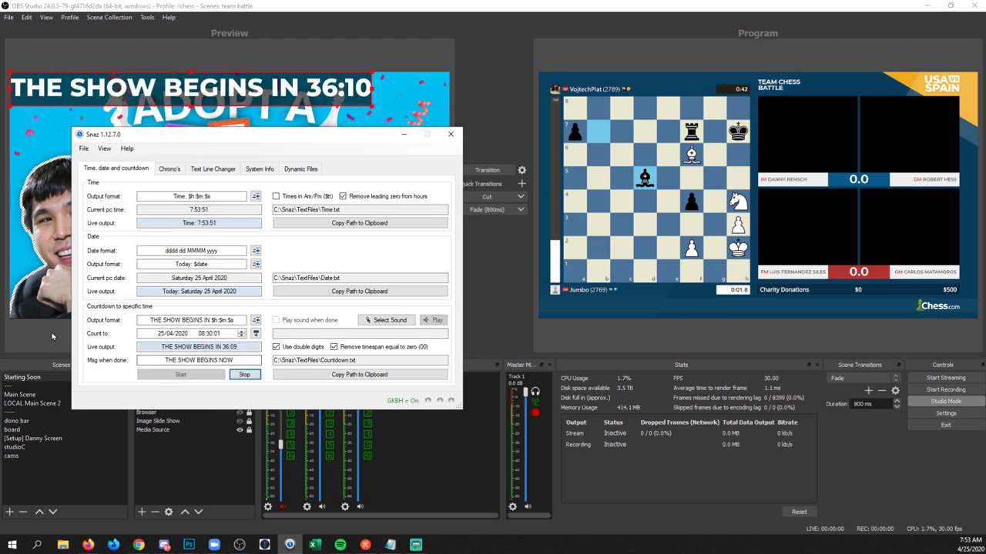
click(188, 91)
click(187, 91)
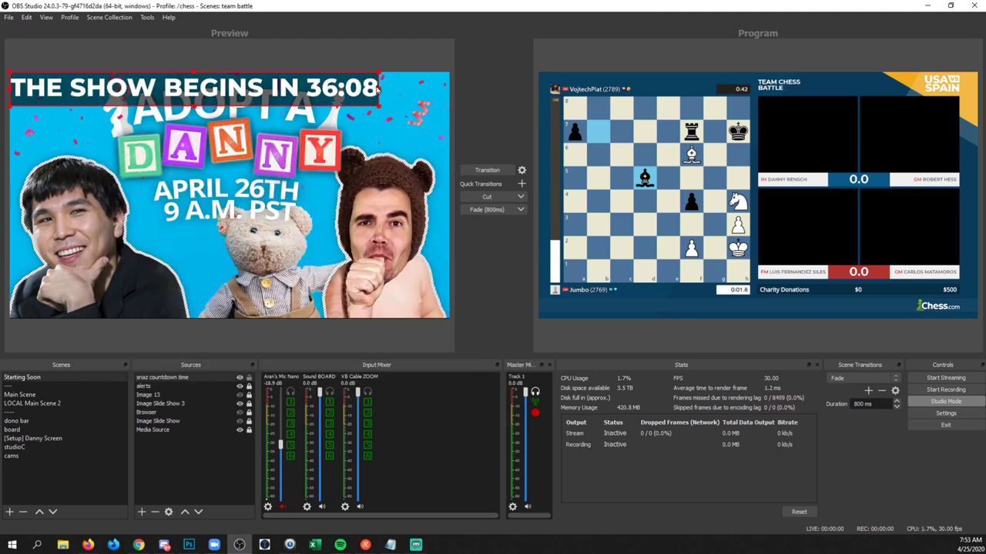
Shrink the countdown text to about half its width and place it at the bottom centre of the Starting Soon scene.
drag(380, 91, 299, 310)
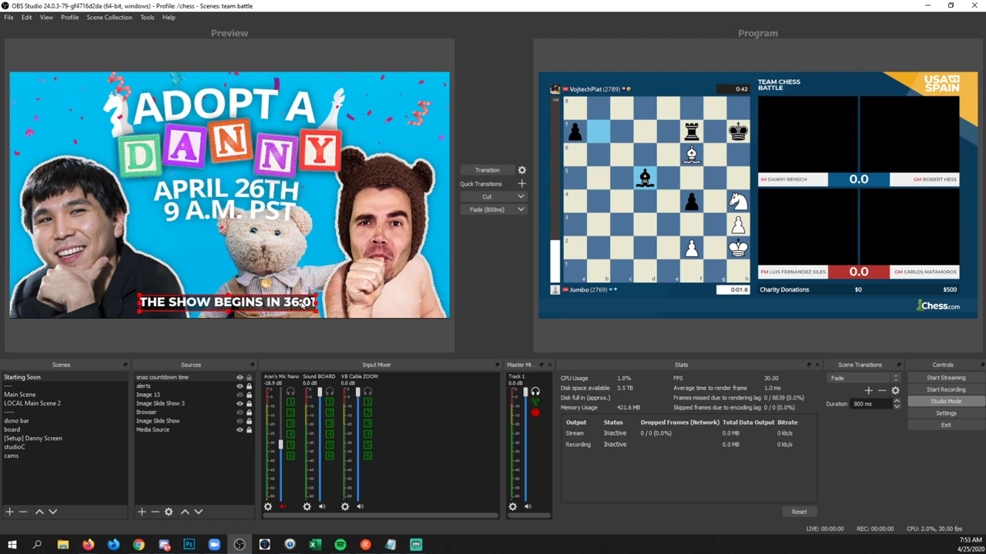
click(332, 346)
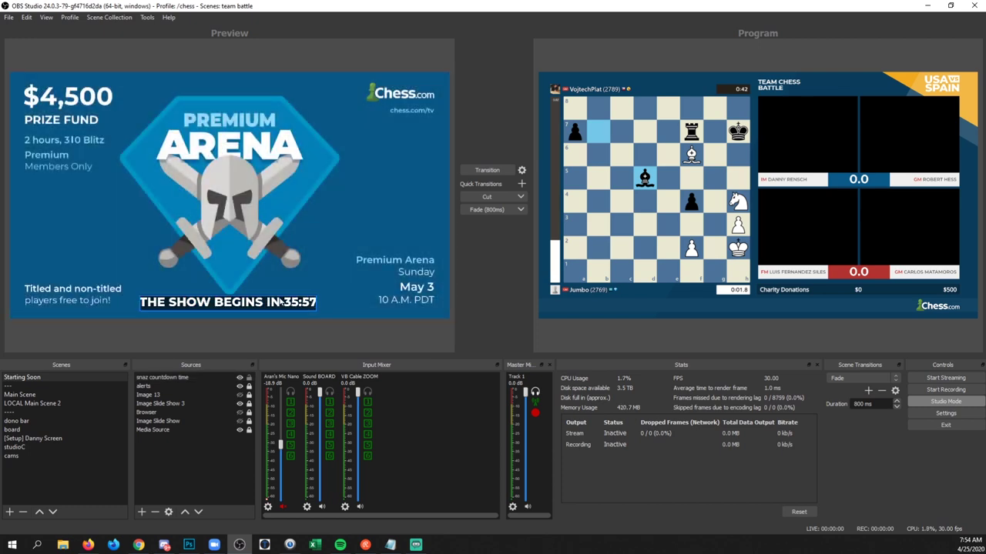
click(308, 308)
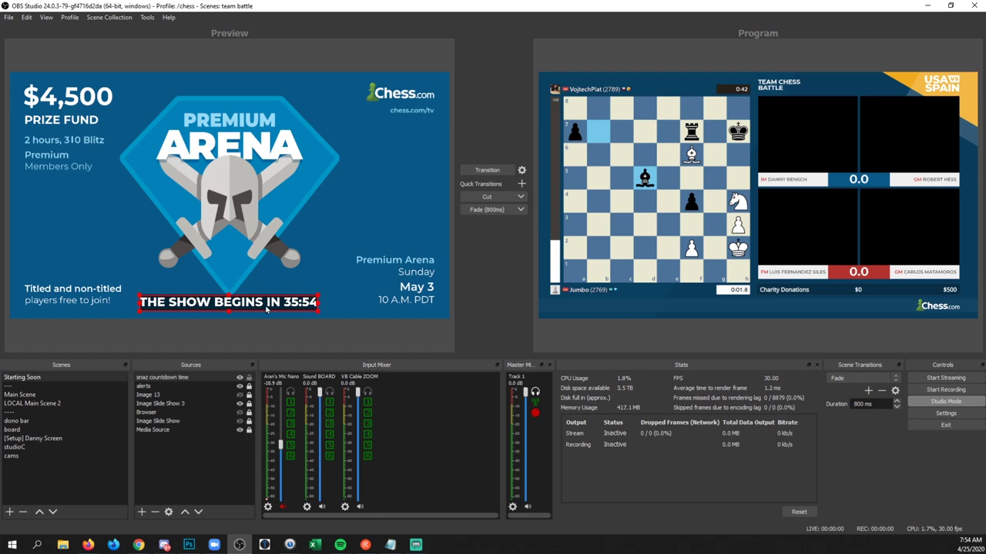
Set the alignment of the "snaz countdown time" text source to Center.
double_click(212, 379)
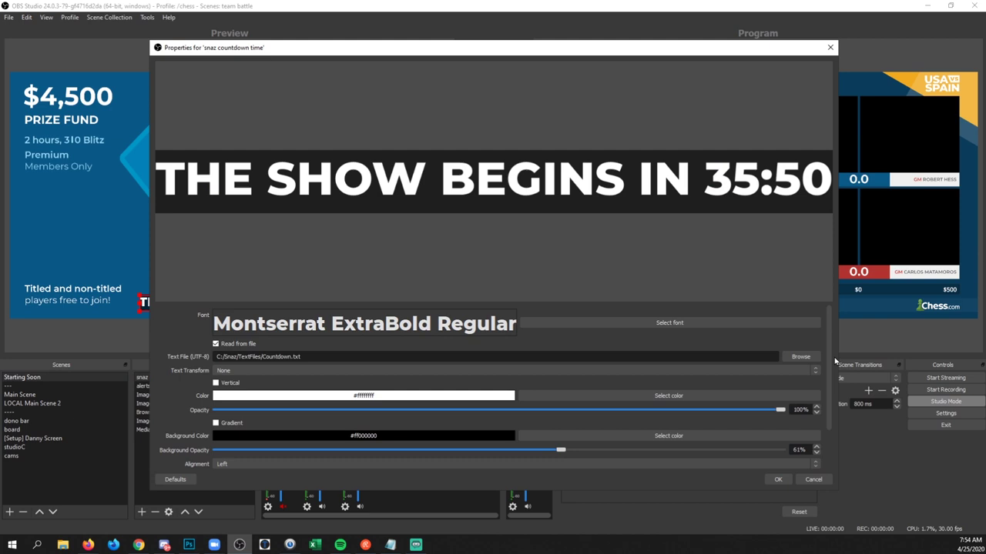
scroll(832, 385, down, 3)
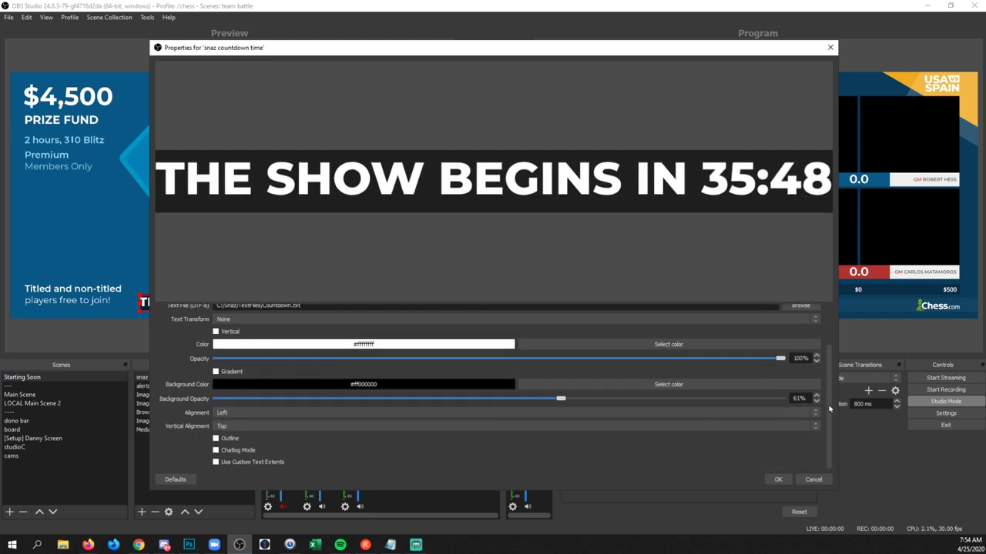
click(235, 412)
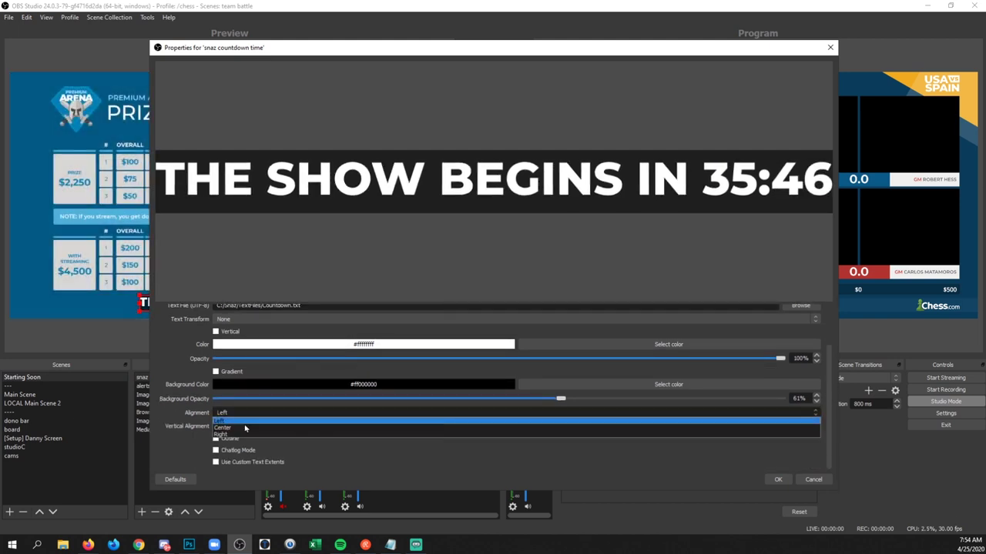
click(245, 427)
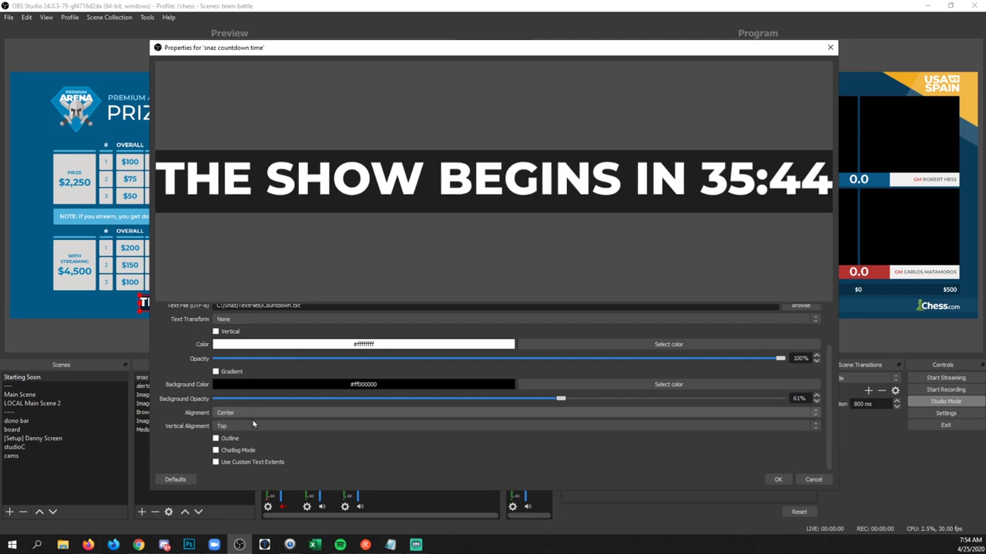
click(778, 480)
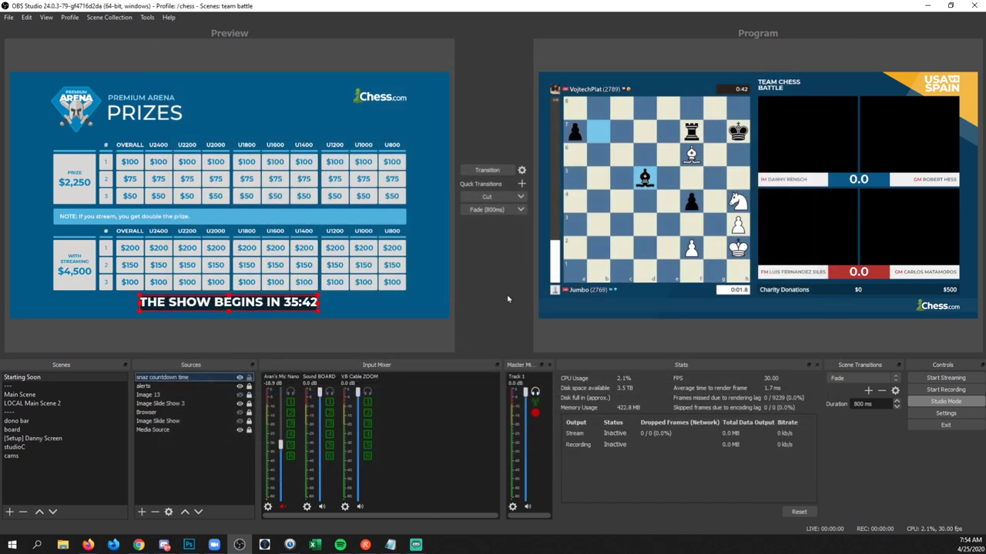
click(371, 294)
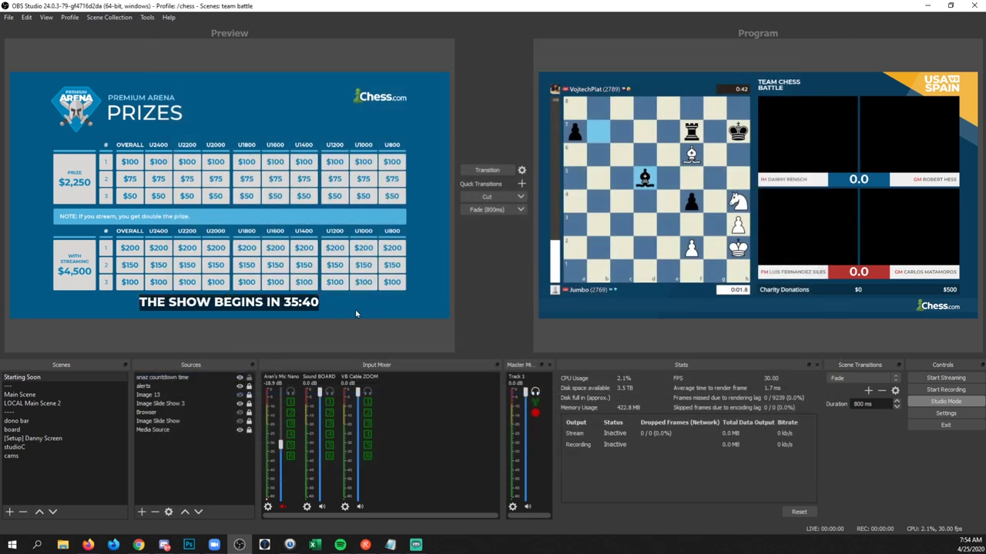
Try the countdown text in the lower-right corner of the scene, followed by the lower-left corner.
click(304, 306)
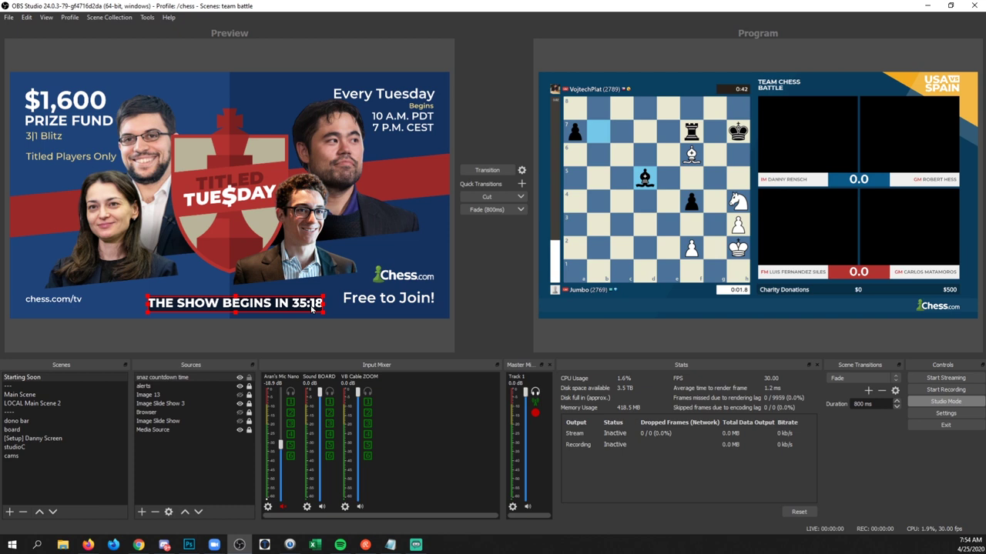
drag(305, 308, 433, 311)
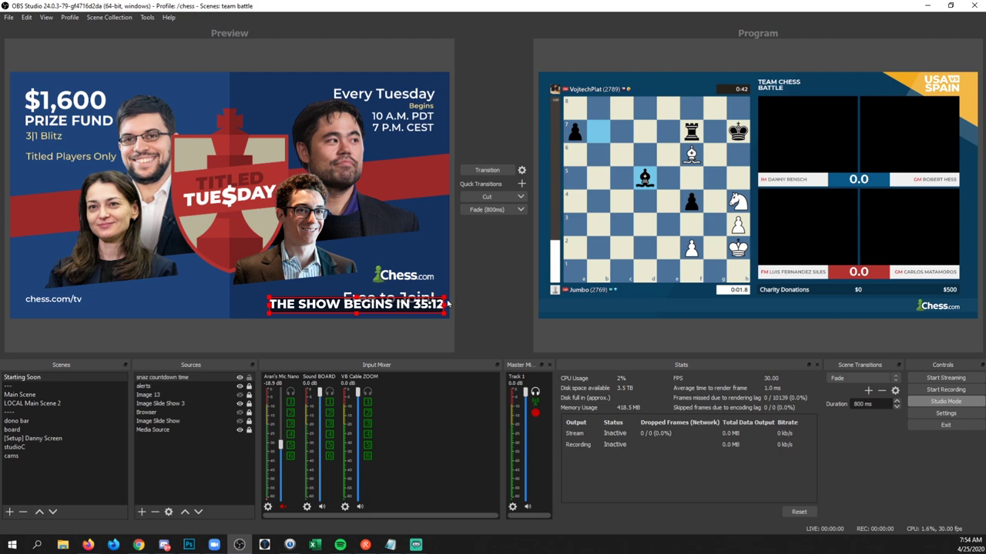
drag(424, 308, 168, 310)
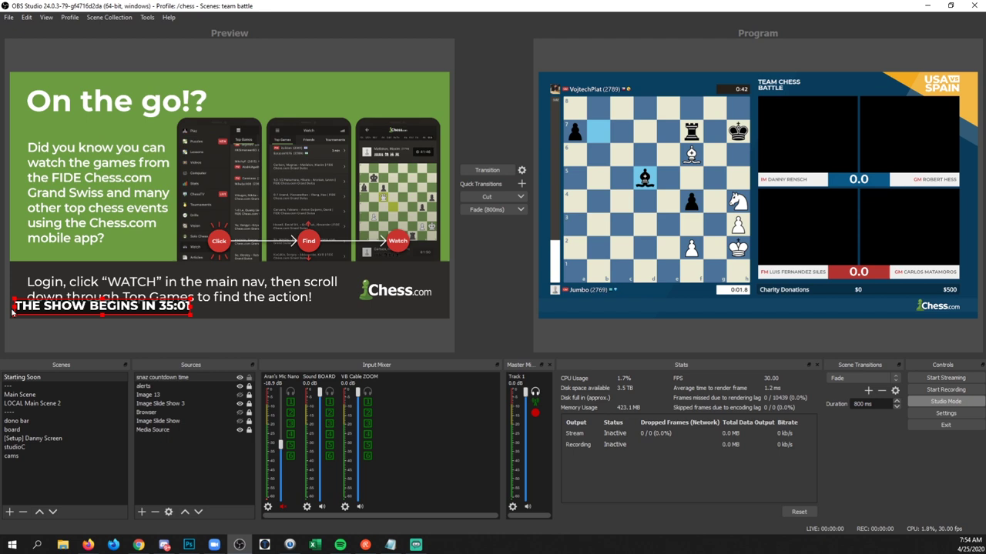
click(42, 263)
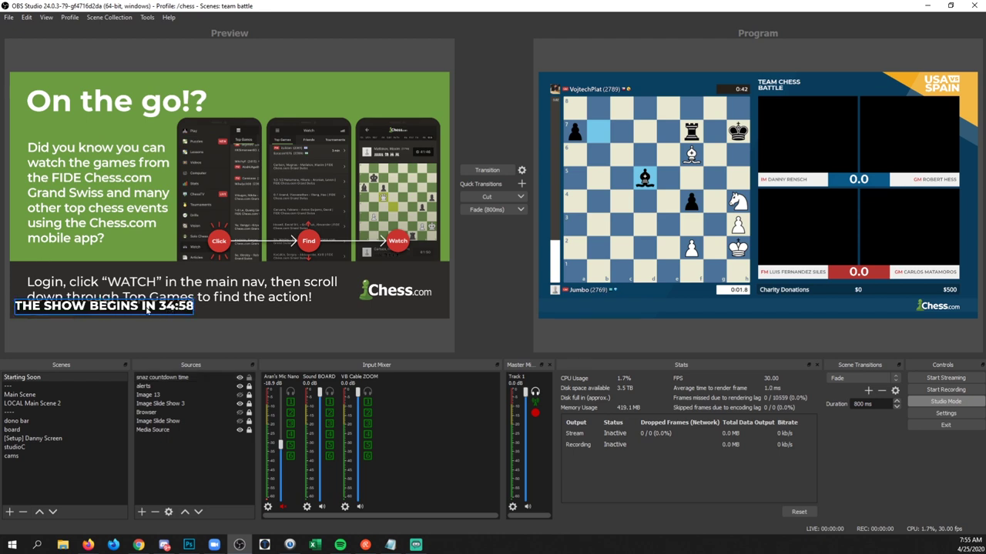
Try the countdown text at the top centre of the Starting Soon scene.
drag(147, 310, 271, 88)
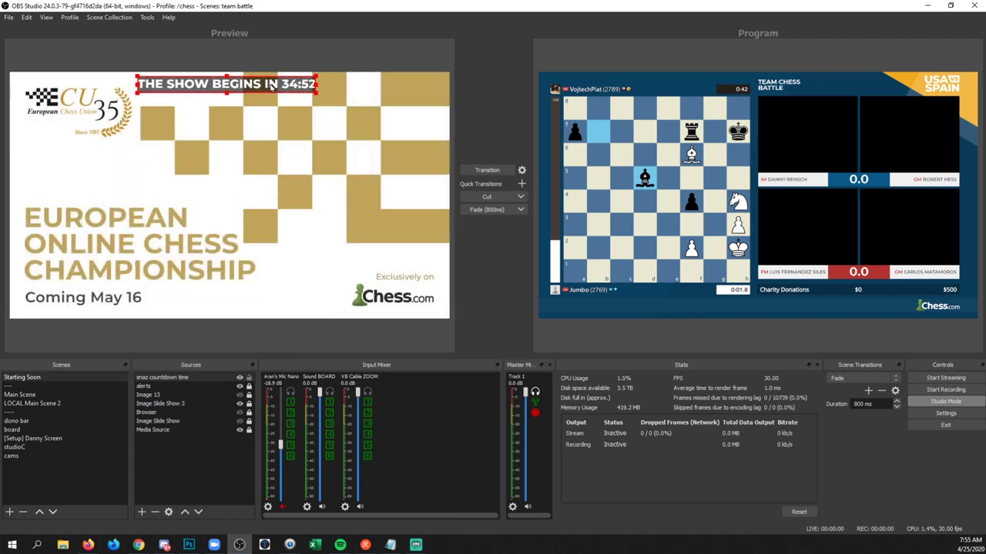
click(324, 58)
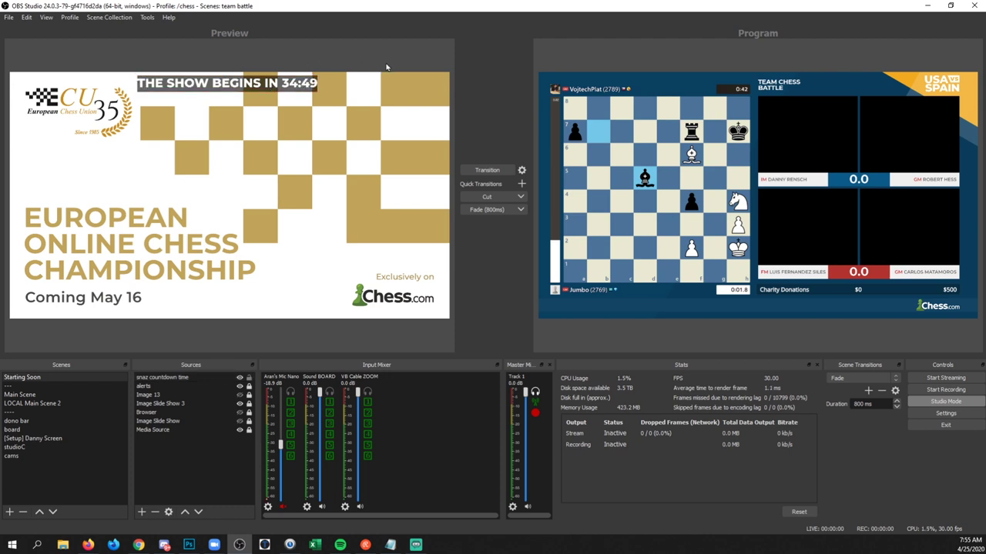
click(315, 83)
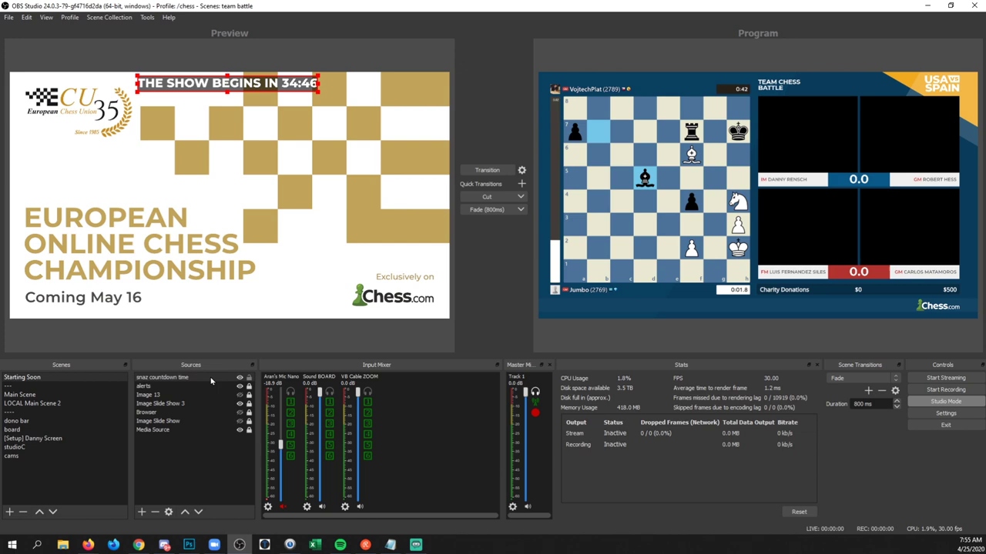
click(217, 348)
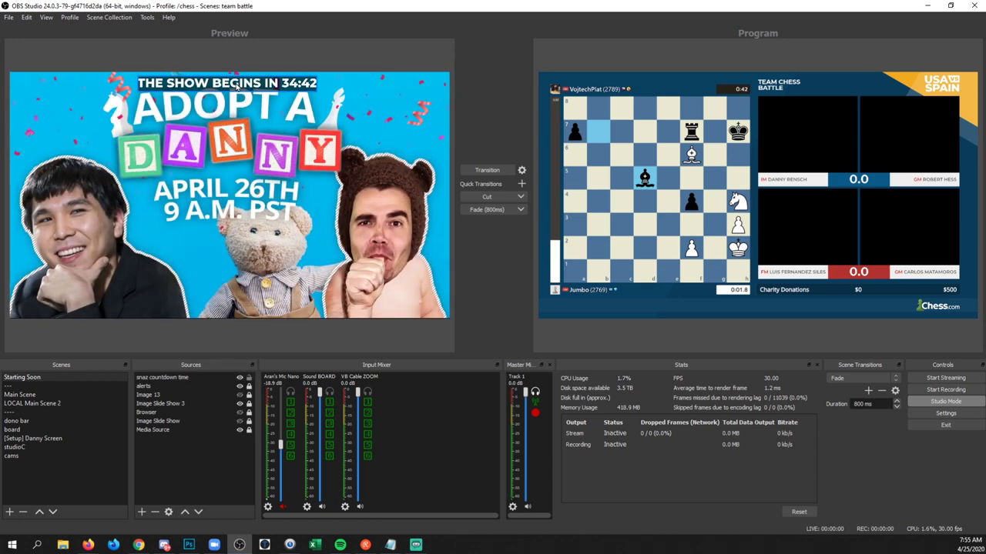
Move the countdown text to the upper-left corner of the scene and scale it down further.
drag(180, 84, 56, 87)
drag(201, 98, 146, 91)
click(166, 79)
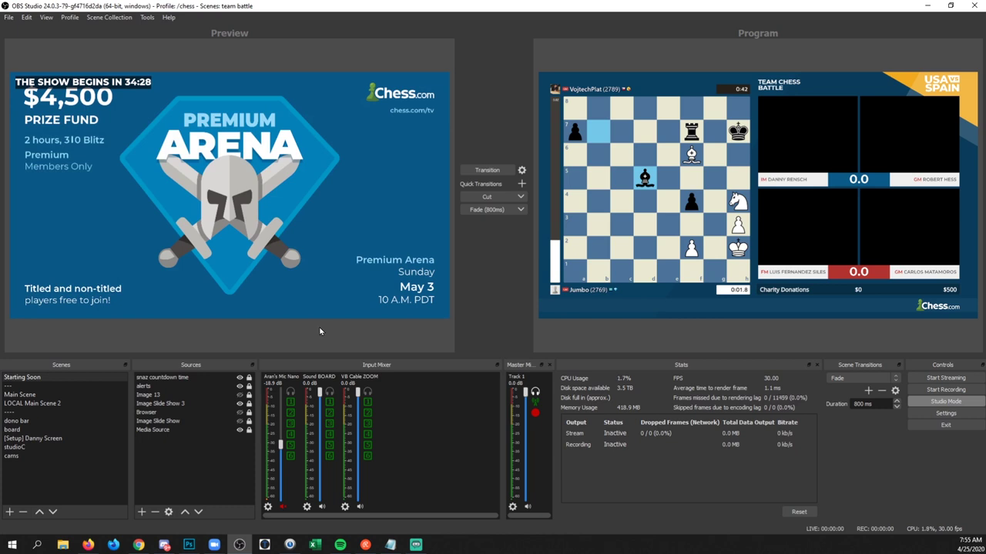
Load Main Scene into the preview and switch to the Chrono's settings in Snaz.
click(36, 396)
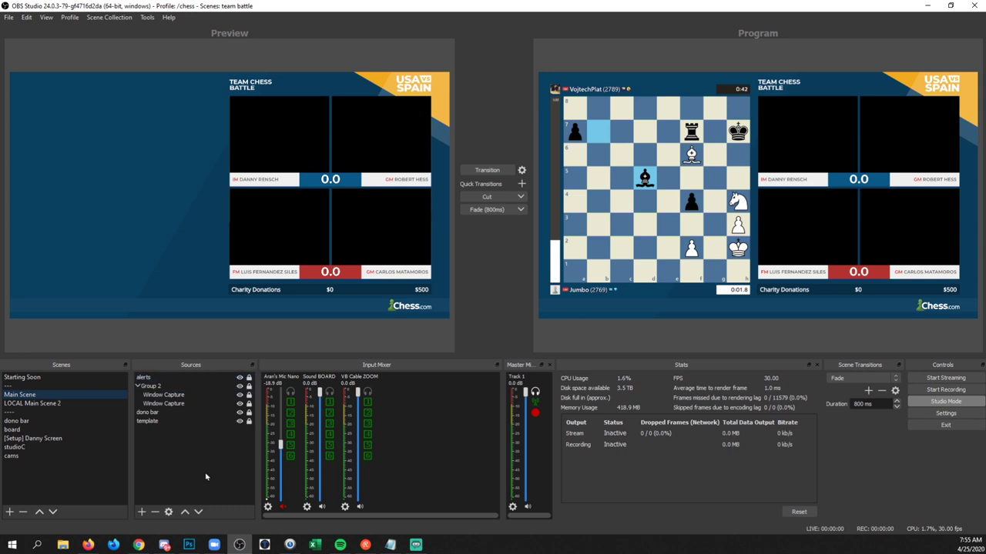
click(290, 544)
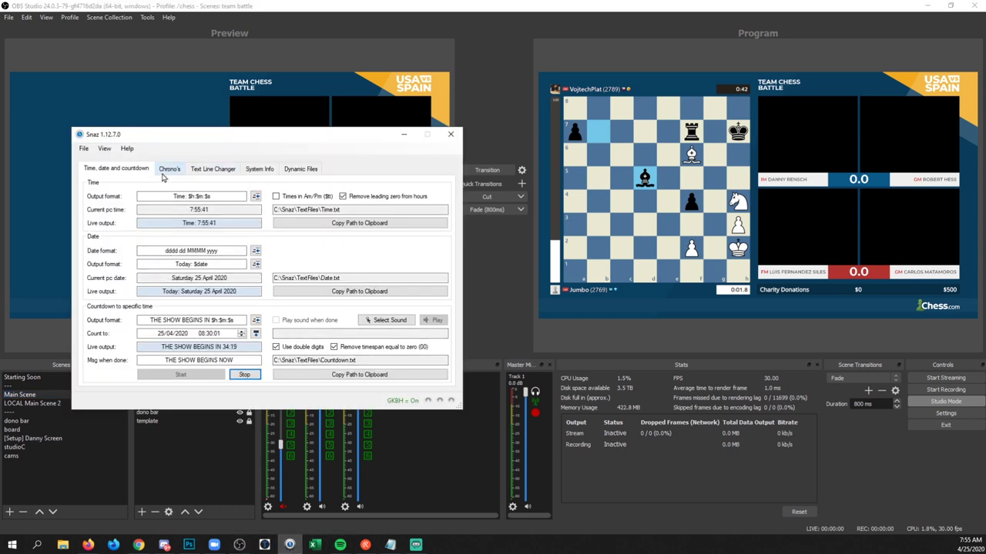
click(170, 169)
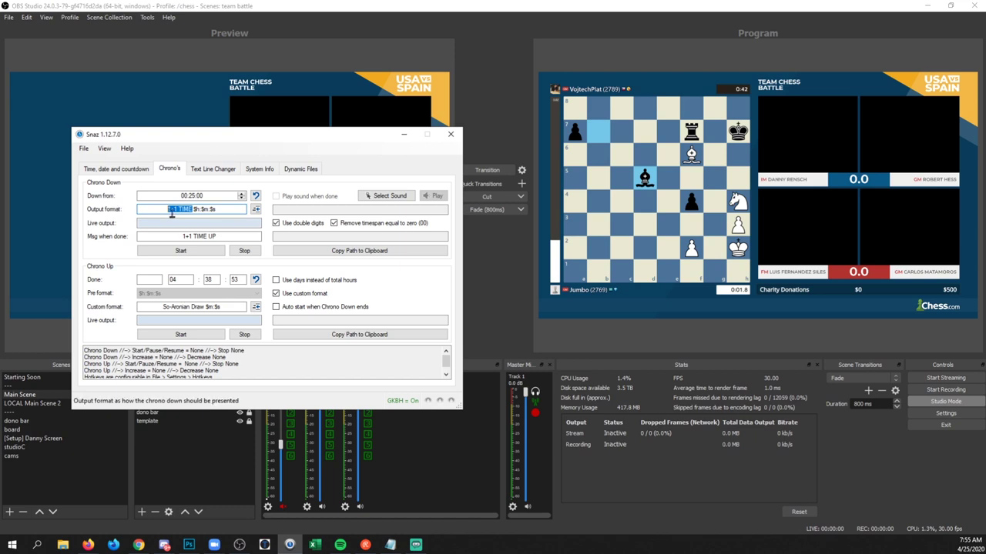
Change the Chrono Down output format to "5+1 TIME $h:$m:$s".
drag(168, 209, 218, 210)
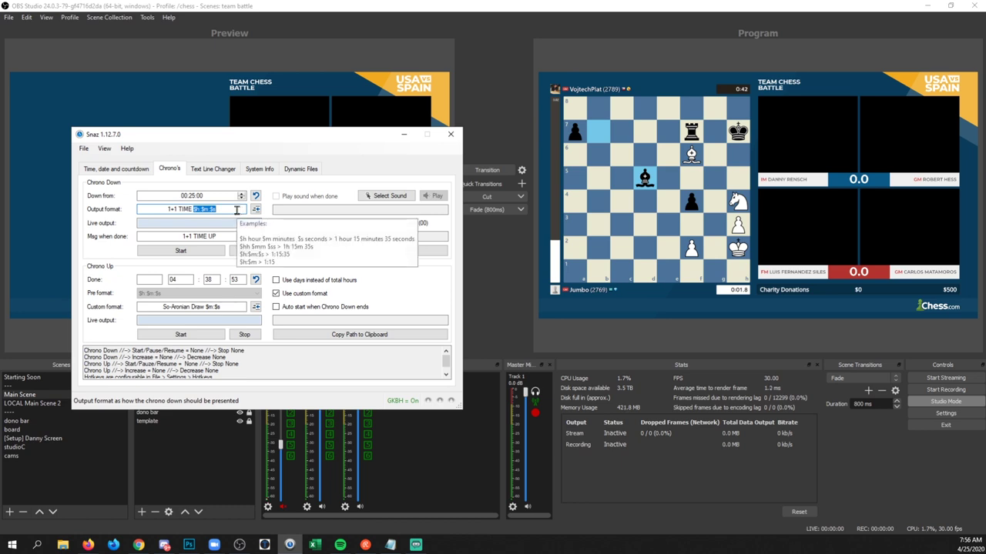
click(233, 210)
drag(193, 209, 167, 209)
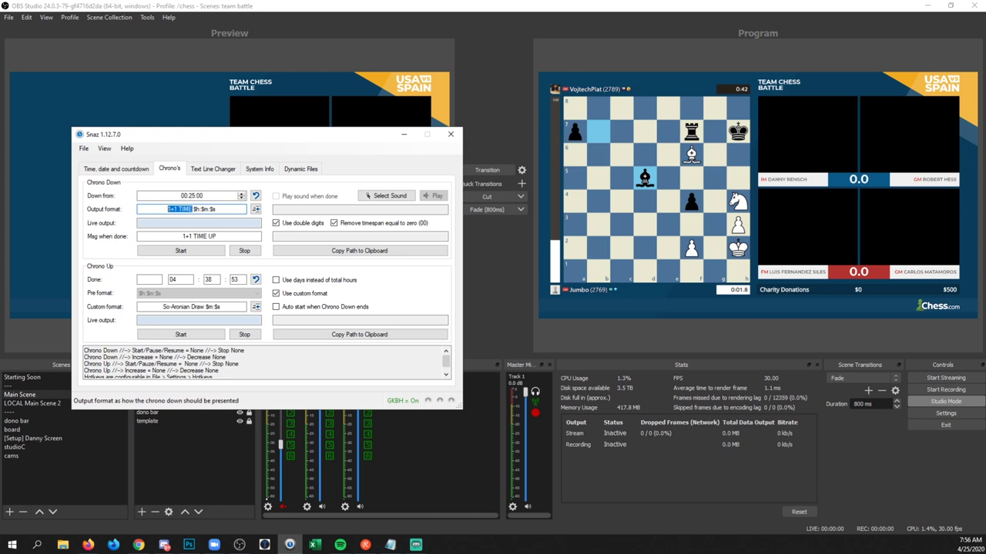
click(168, 211)
key(Delete)
text(5)
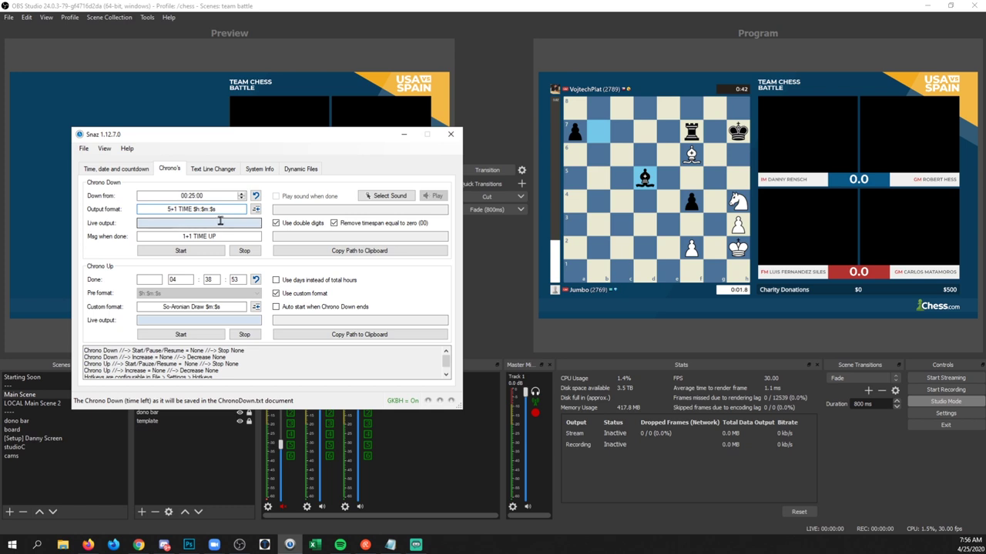
double_click(178, 210)
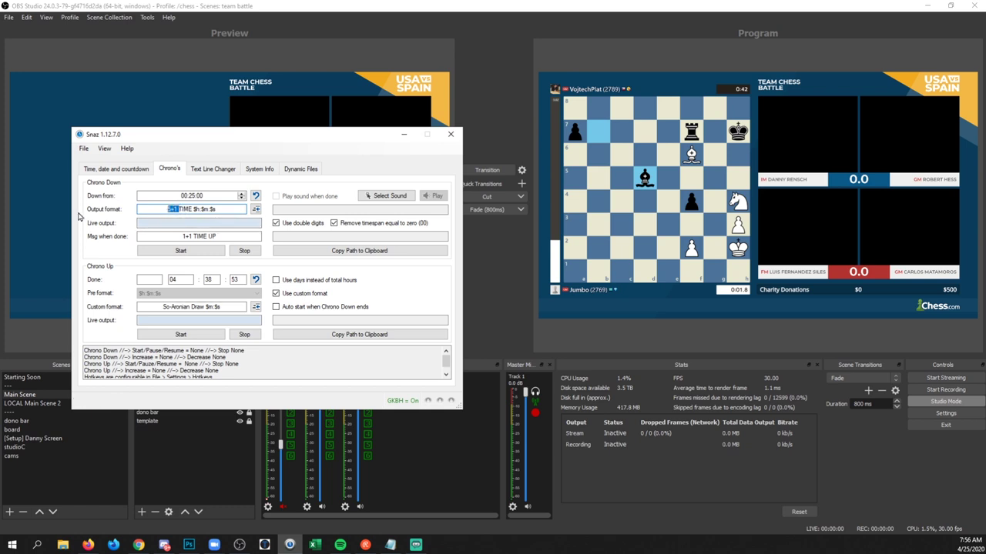
shift+click(192, 210)
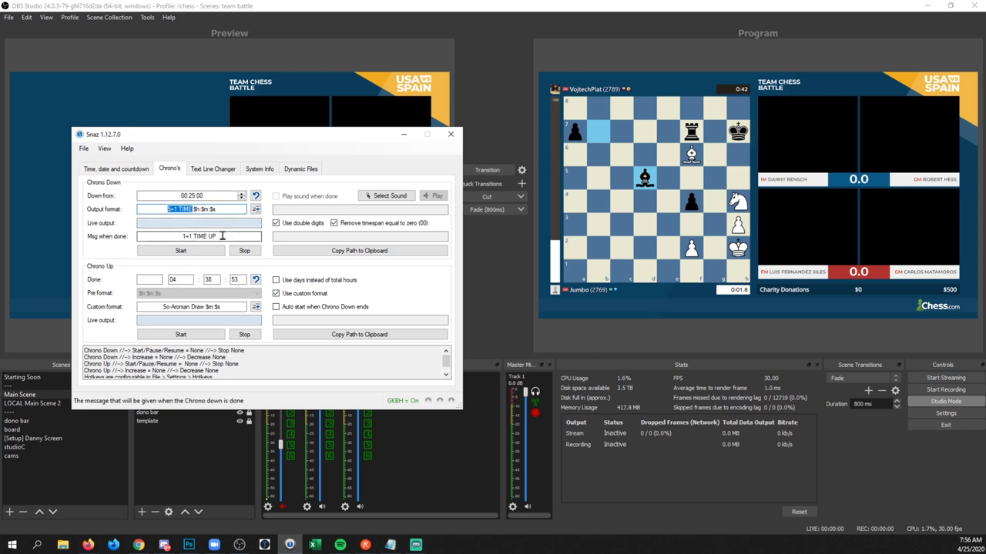
Change the Chrono Down finish message to "5+1 TIME UP".
drag(224, 237, 134, 237)
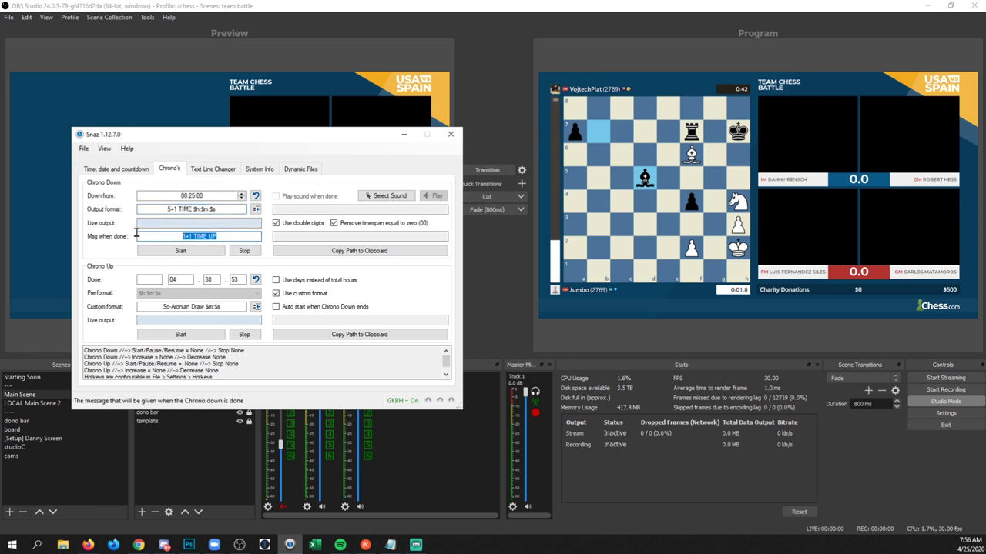
click(185, 236)
key(BackSpace)
text(5)
Run Chrono Down briefly to generate ChronoDown.txt, stop it, and switch back to OBS Studio.
click(349, 236)
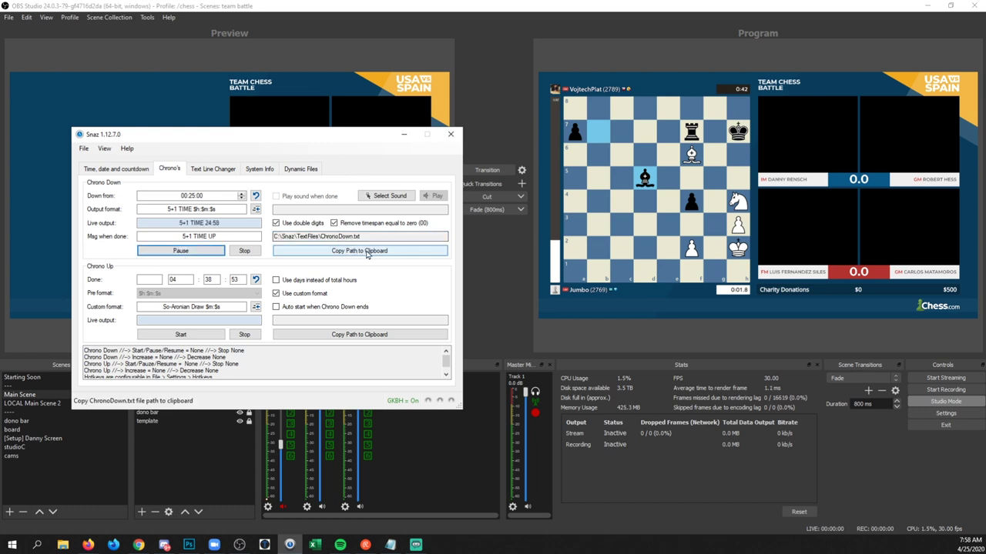
click(244, 251)
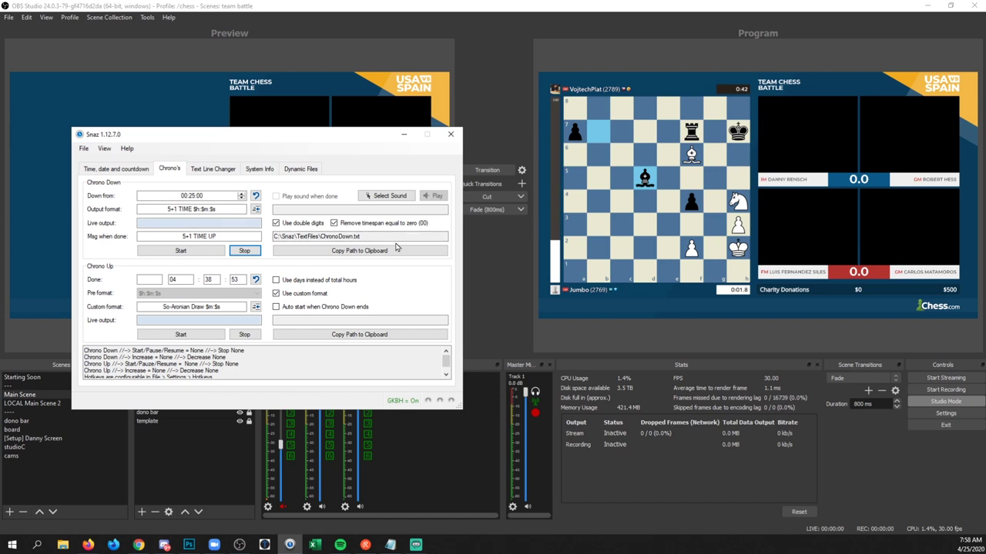
click(486, 284)
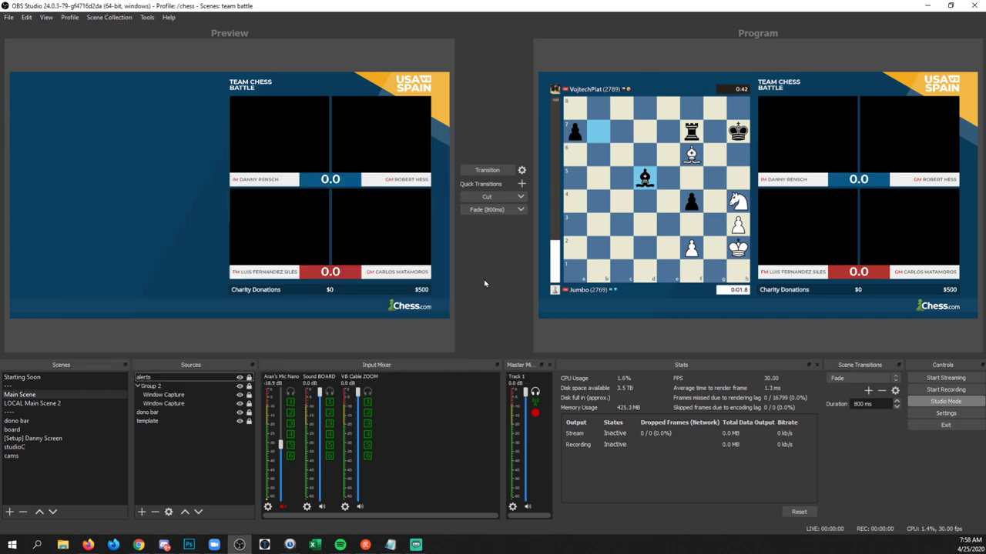
Add a new Text (GDI+) source named "snaz match clock" to Main Scene.
click(142, 511)
click(231, 455)
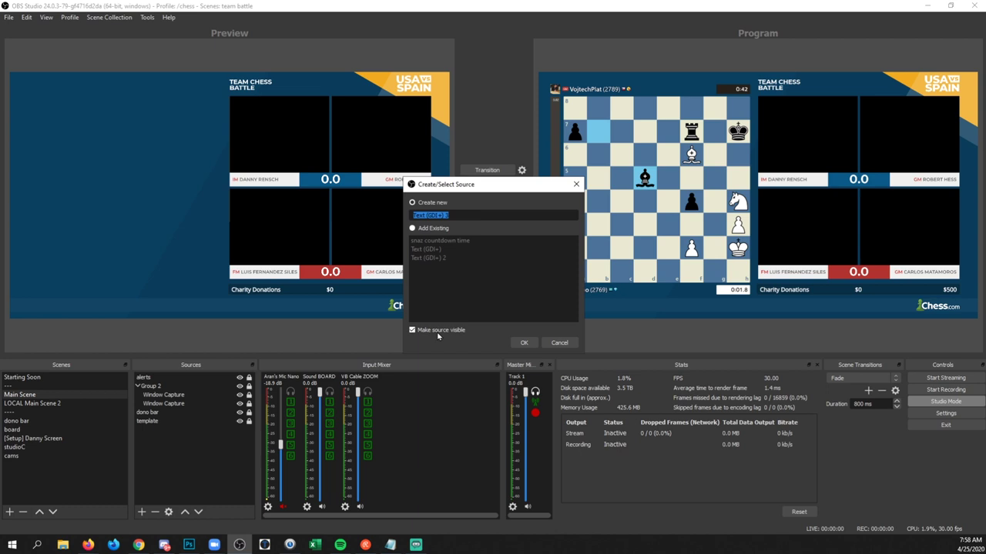
text(snaz match clock)
click(523, 343)
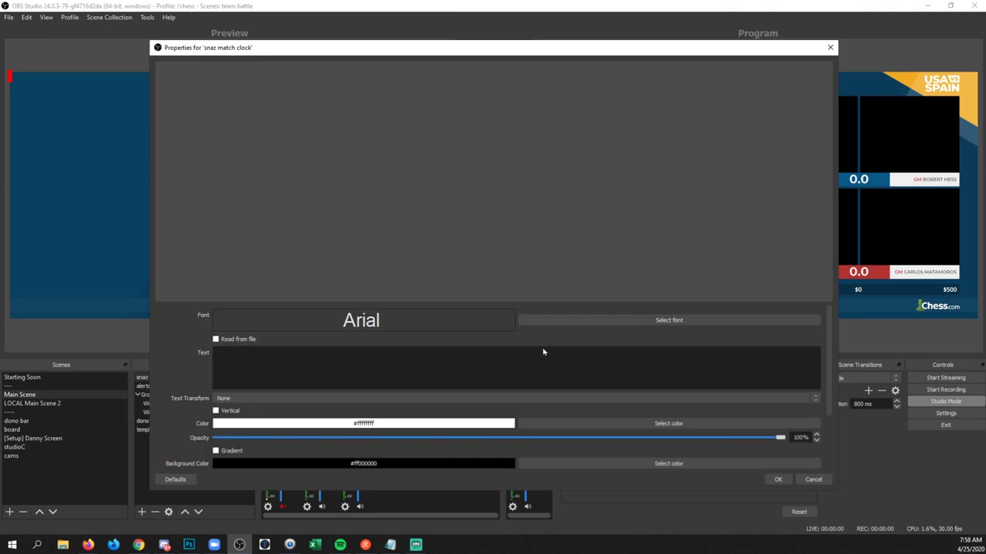
Set the match clock's font to Montserrat ExtraBold Regular at size 150.
click(590, 326)
scroll(416, 243, down, 20)
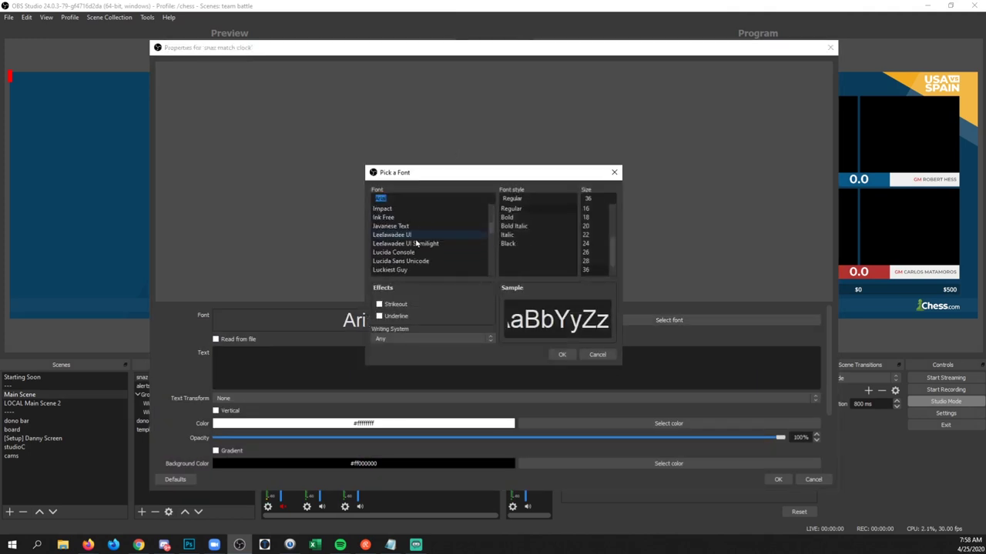
scroll(416, 243, down, 7)
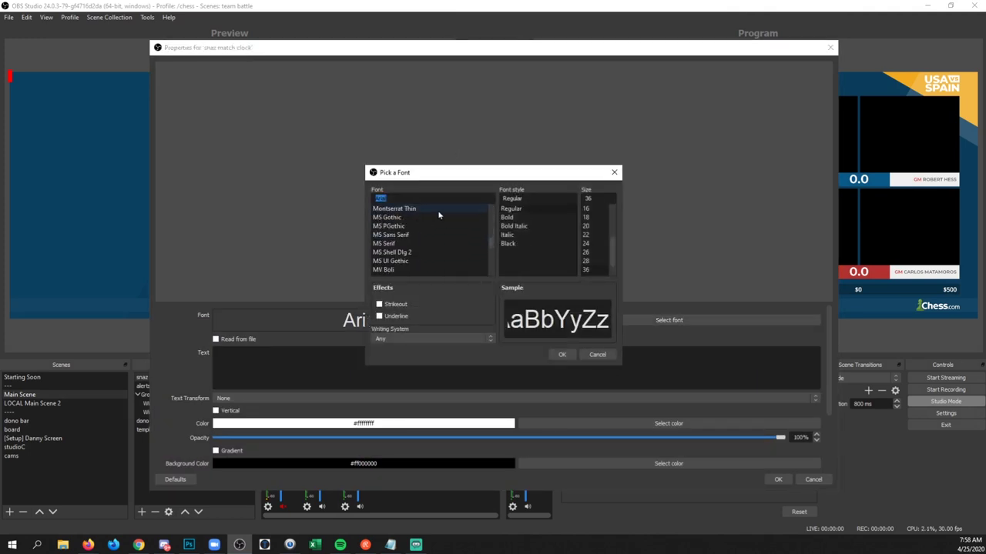
scroll(443, 223, up, 1)
click(442, 243)
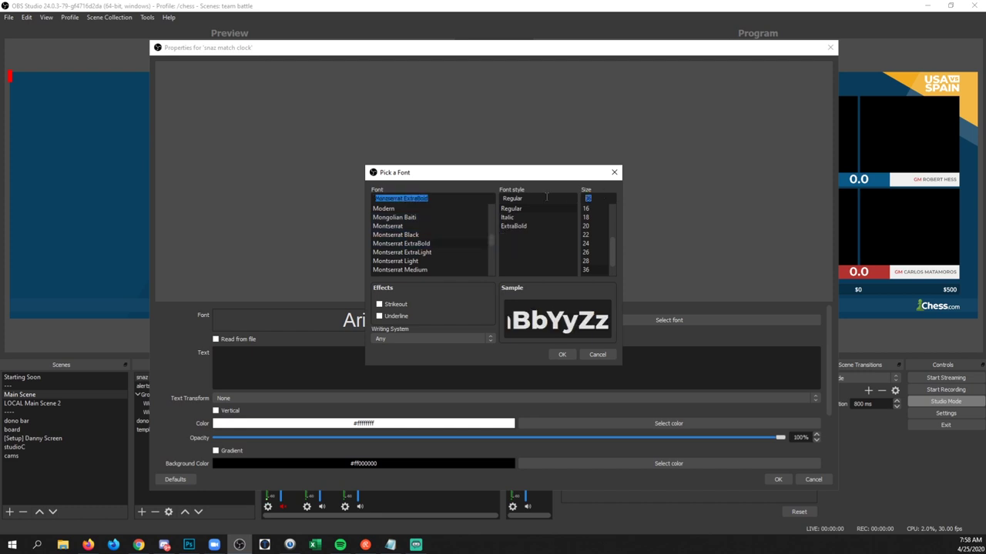
text(150)
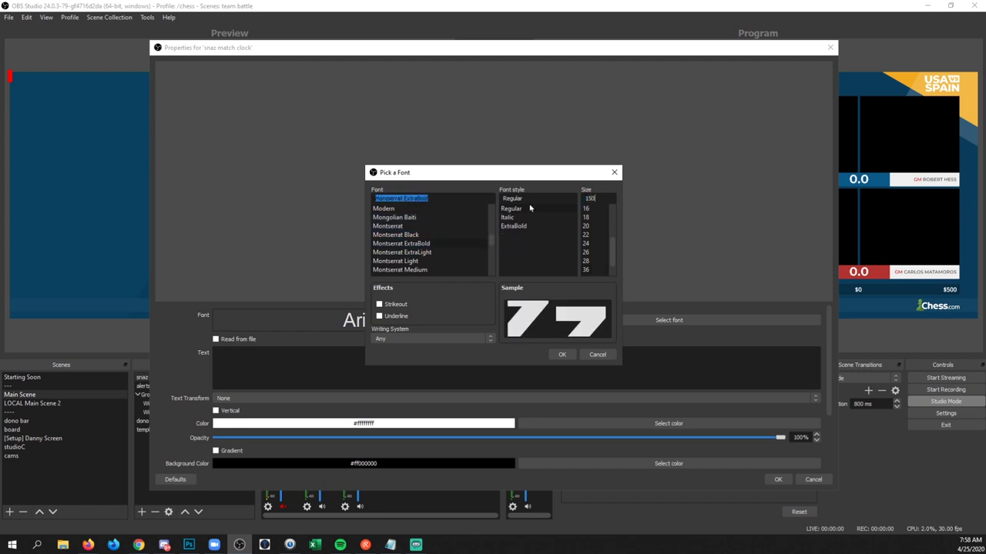
click(559, 354)
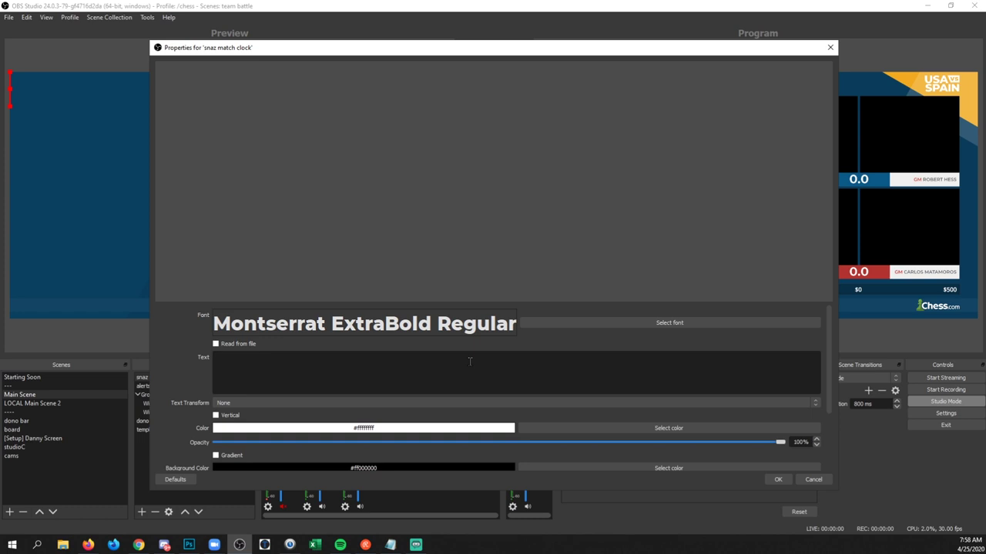
click(699, 322)
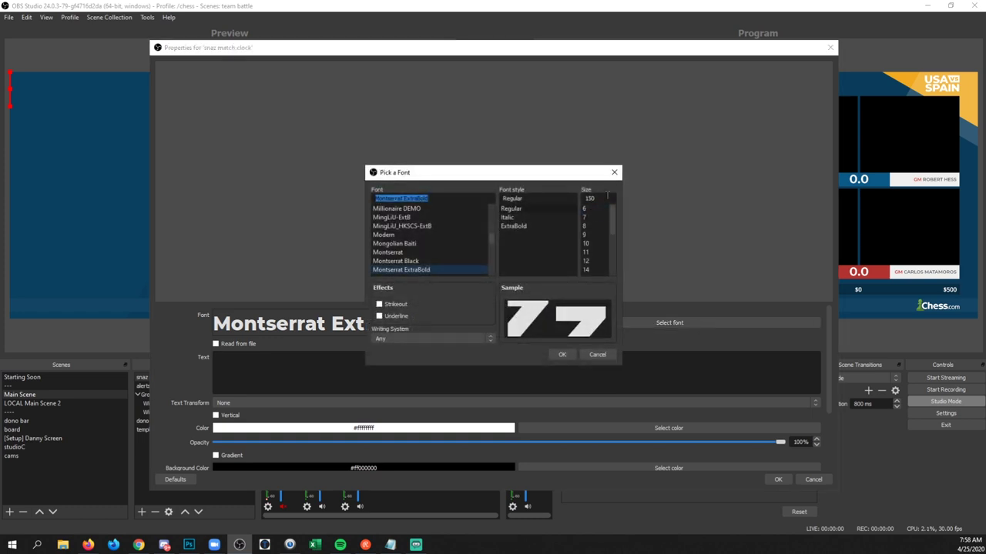
click(561, 354)
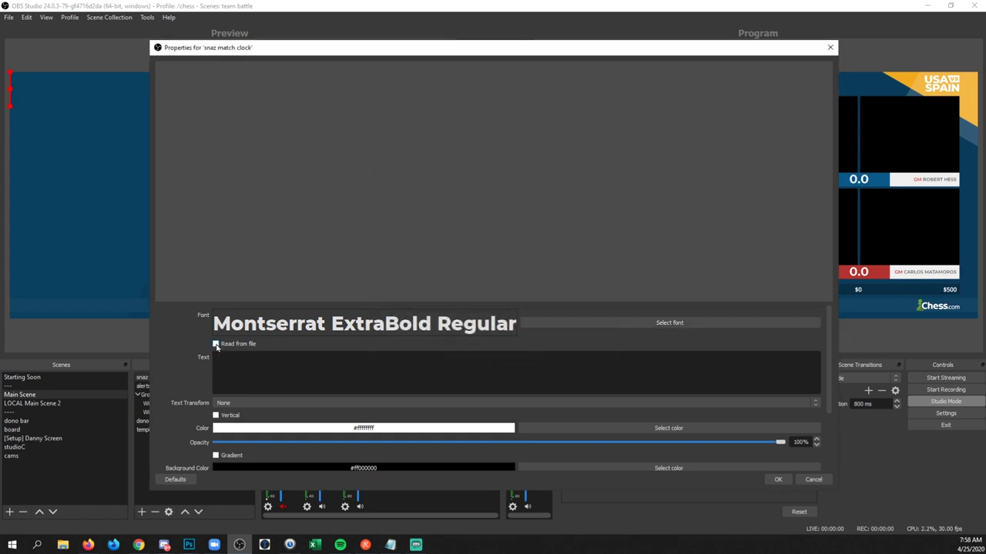
Make the match clock read its text from C:\Snaz\TextFiles\ChronoDown.txt and accept its properties.
click(217, 346)
click(800, 362)
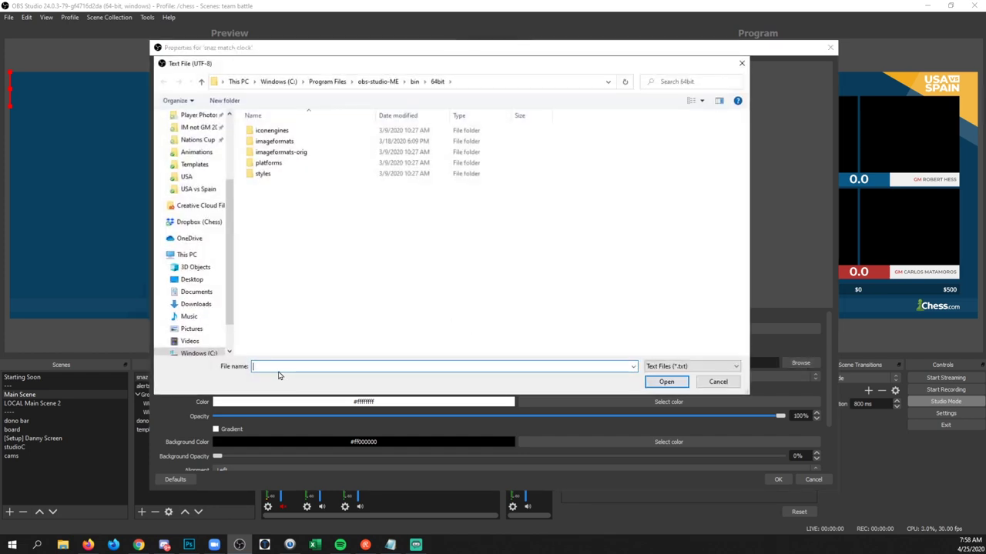
key(ctrl+v)
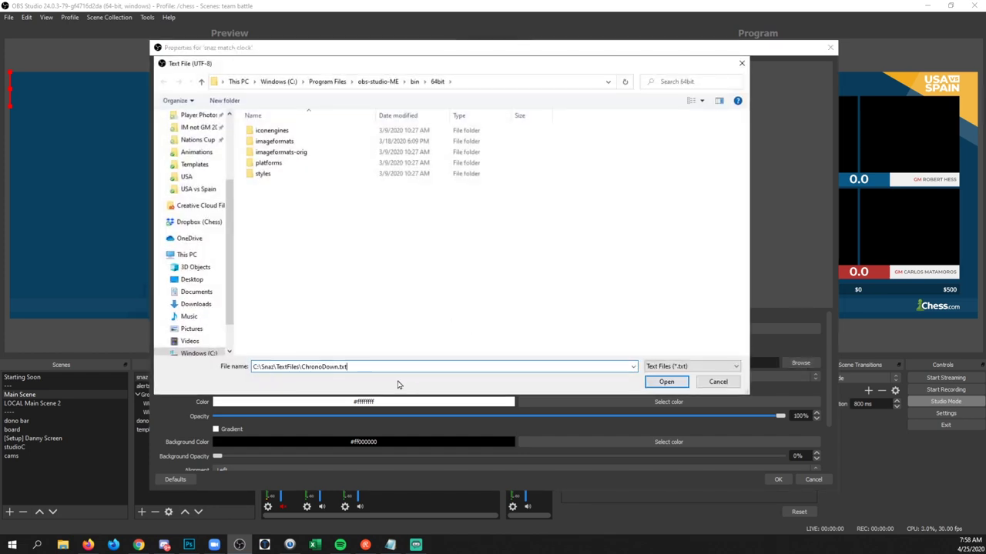
click(667, 383)
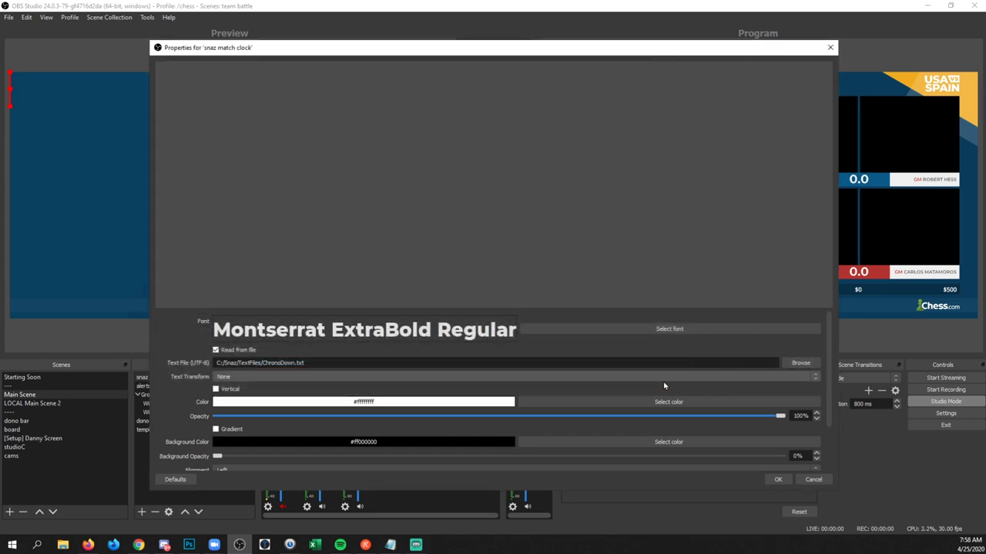
click(776, 479)
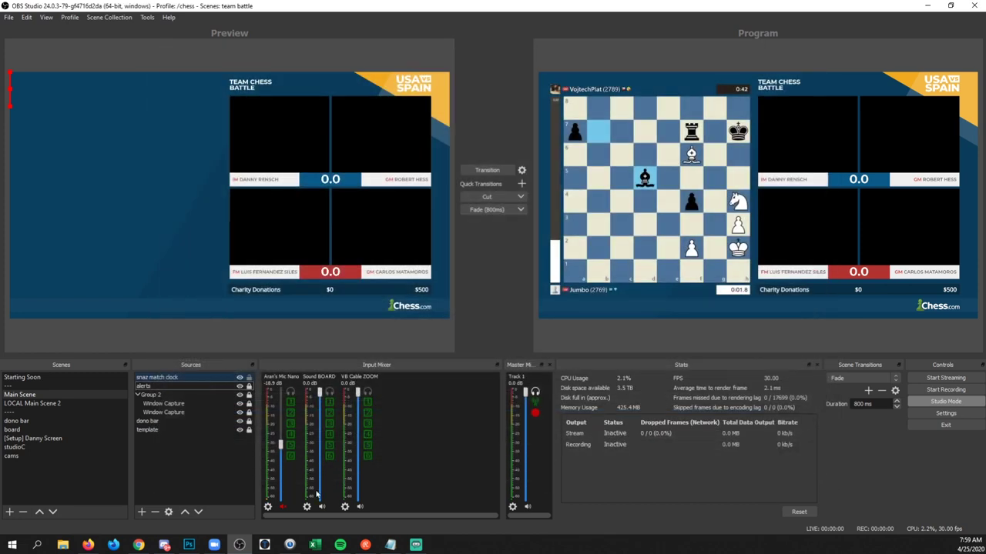
Switch to Snaz, start the Chrono Down timer, and return to OBS Studio.
click(289, 545)
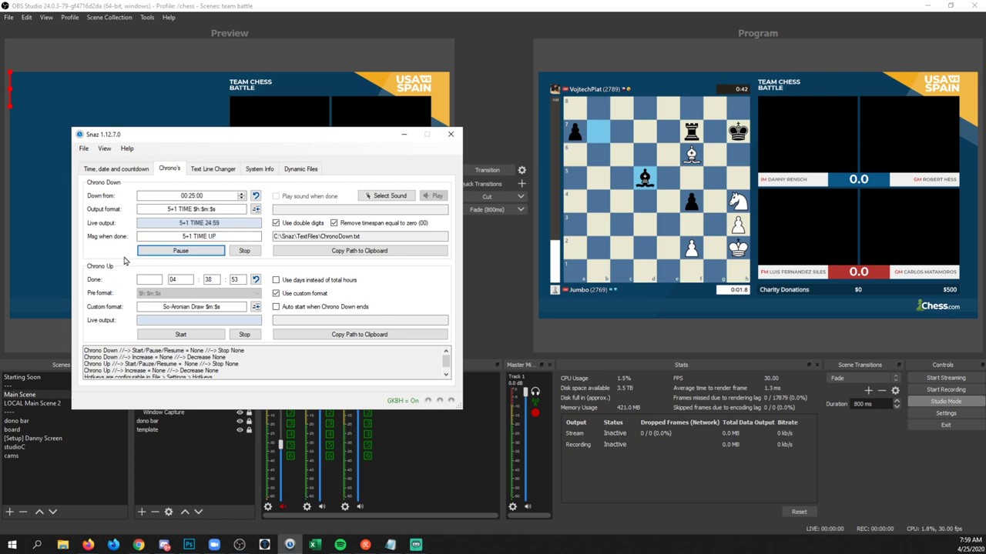
click(170, 94)
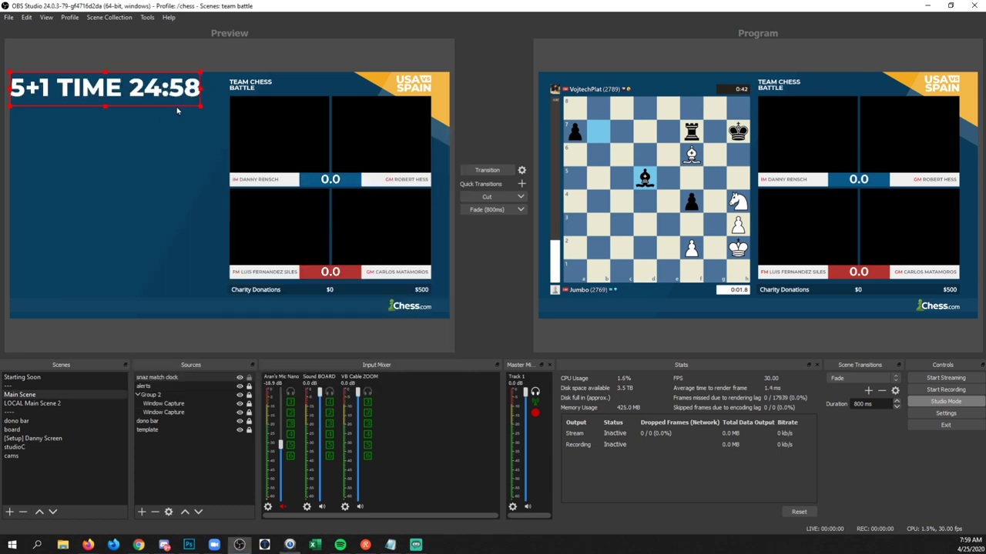
Shrink the match clock text into the lower-left corner of Main Scene and cut the scene to the program output.
drag(170, 94, 79, 310)
click(113, 279)
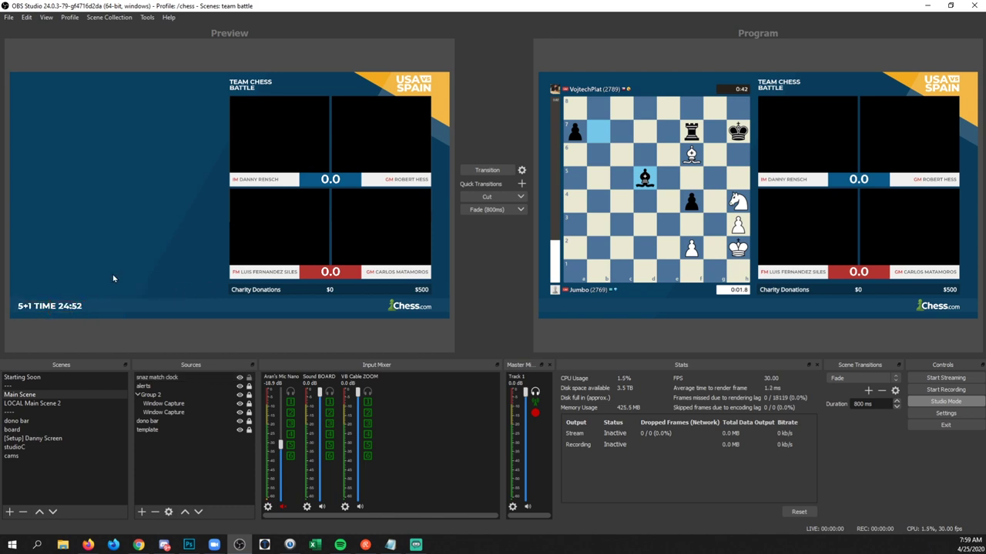
click(73, 306)
click(133, 264)
click(491, 197)
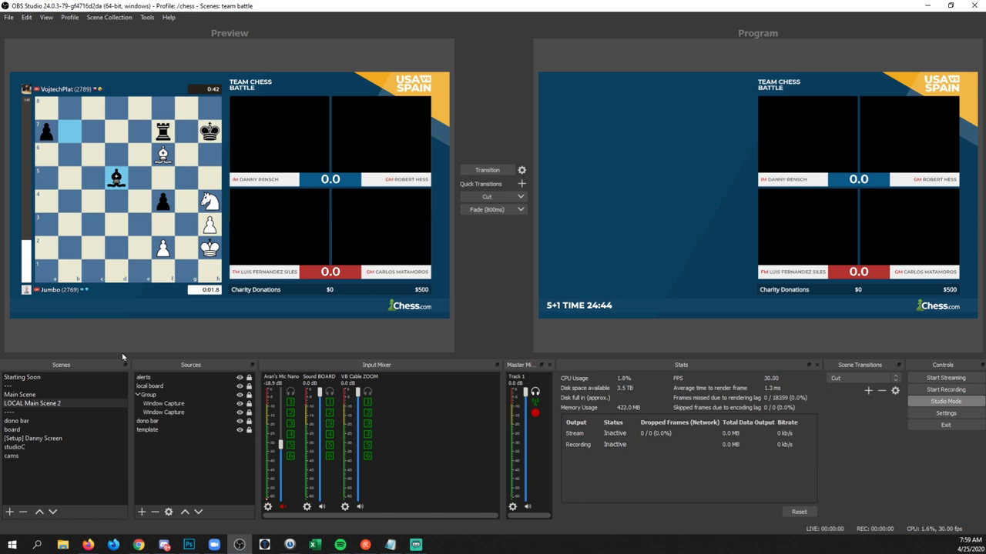
Load Starting Soon into the preview, start Snaz's countdown to a specific time, and return to OBS Studio.
click(86, 378)
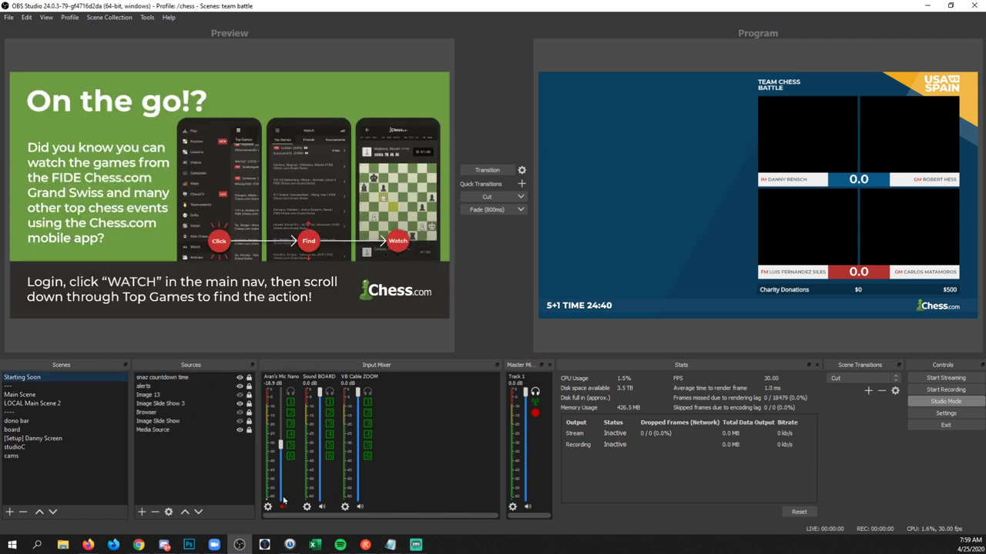
click(289, 544)
click(116, 169)
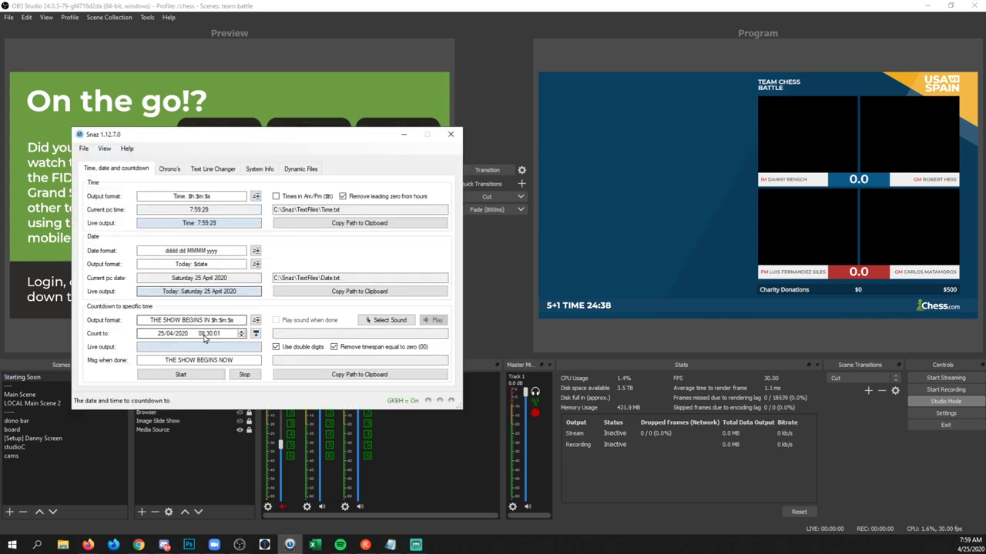
click(182, 374)
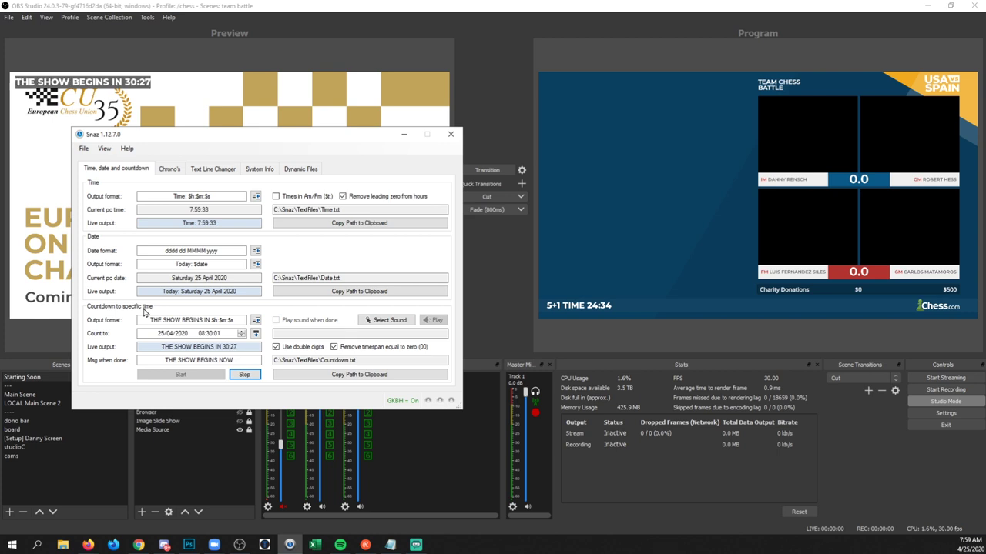
click(573, 309)
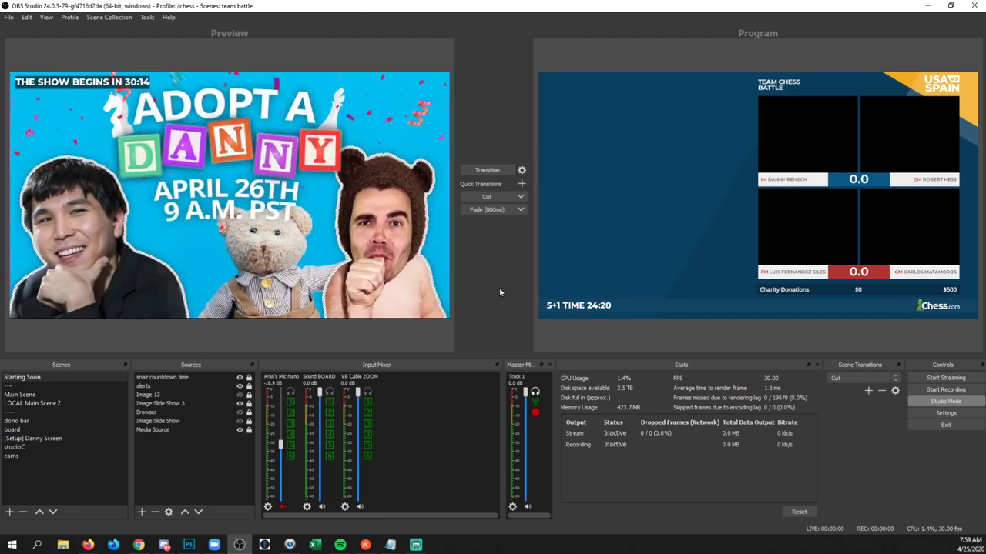
Switch to Snaz and look through its Chrono's, Text Line Changer, System Info and Dynamic Files pages, returning to Time, date and countdown.
click(289, 544)
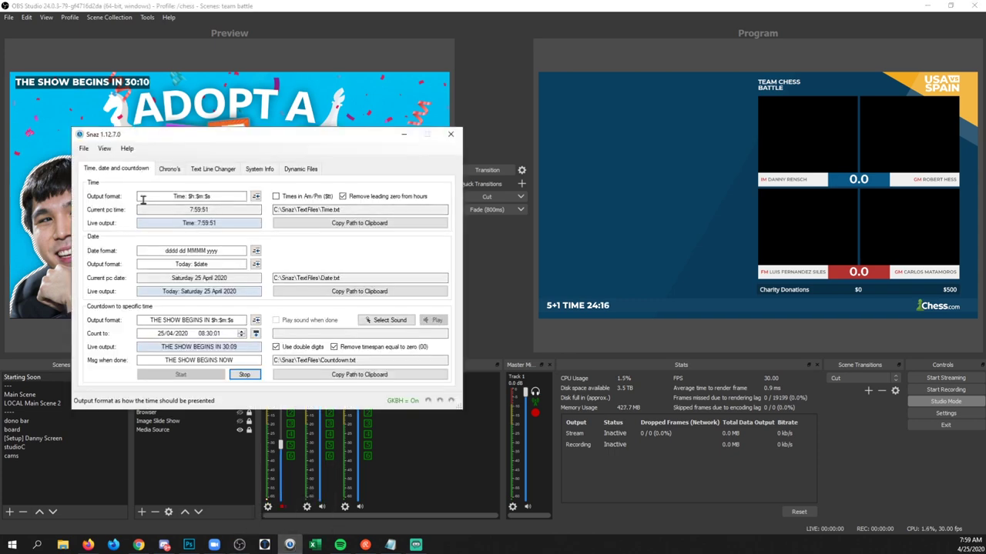
click(171, 172)
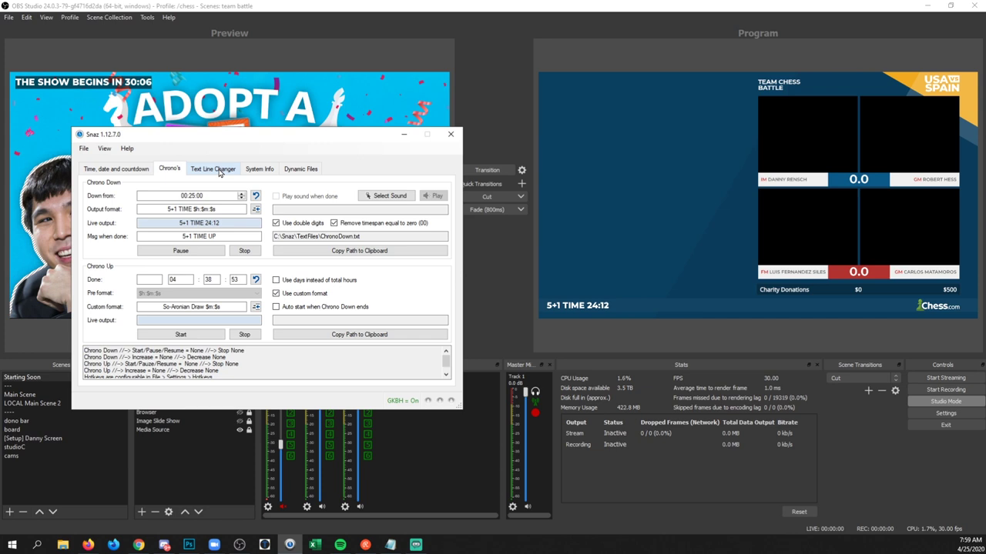
click(219, 174)
click(264, 171)
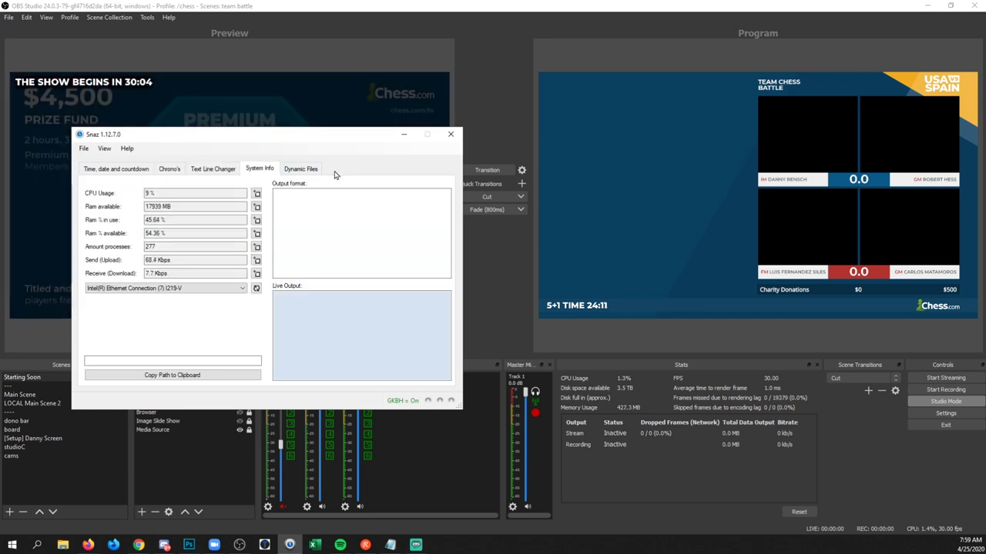
click(308, 169)
click(123, 168)
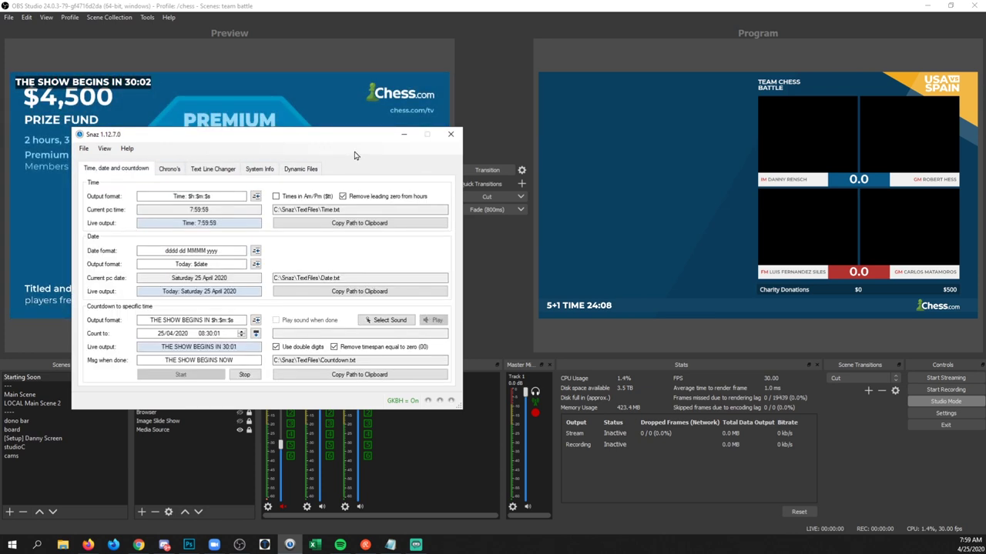